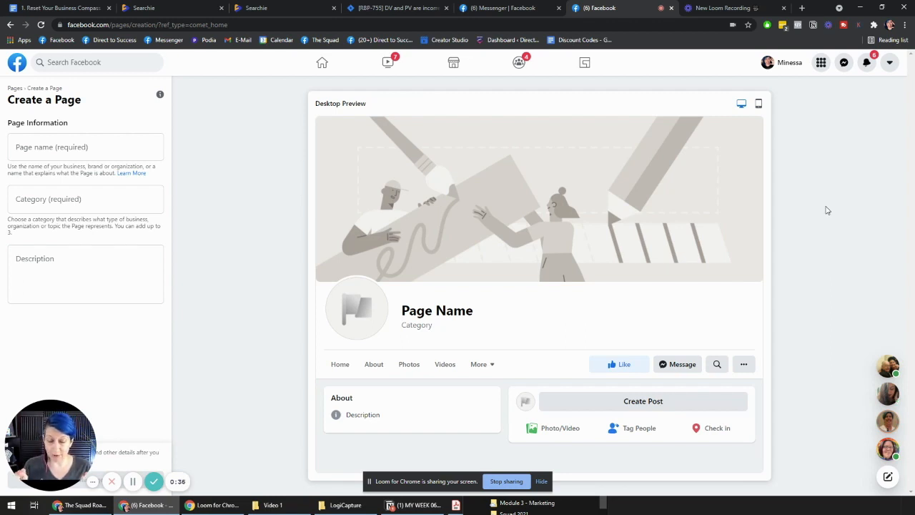
Name the new page "Social Strategy Squad"
click(34, 149)
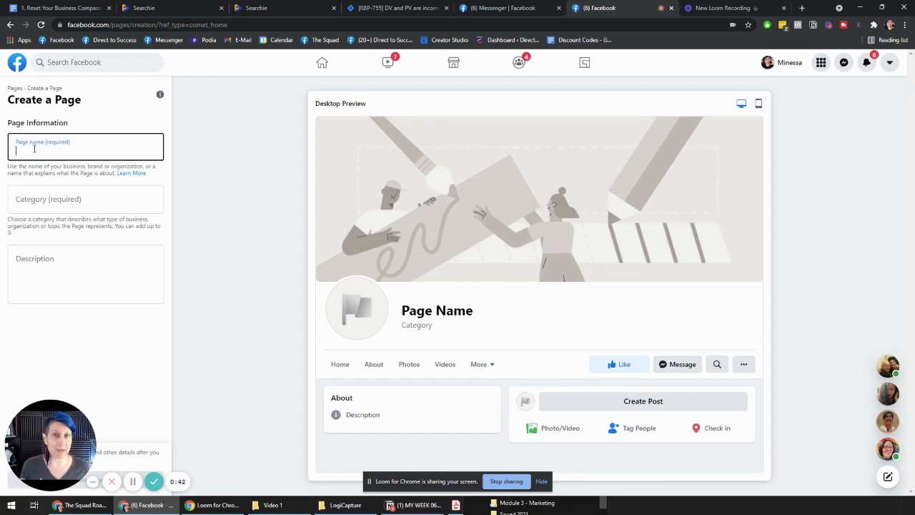
text(S)
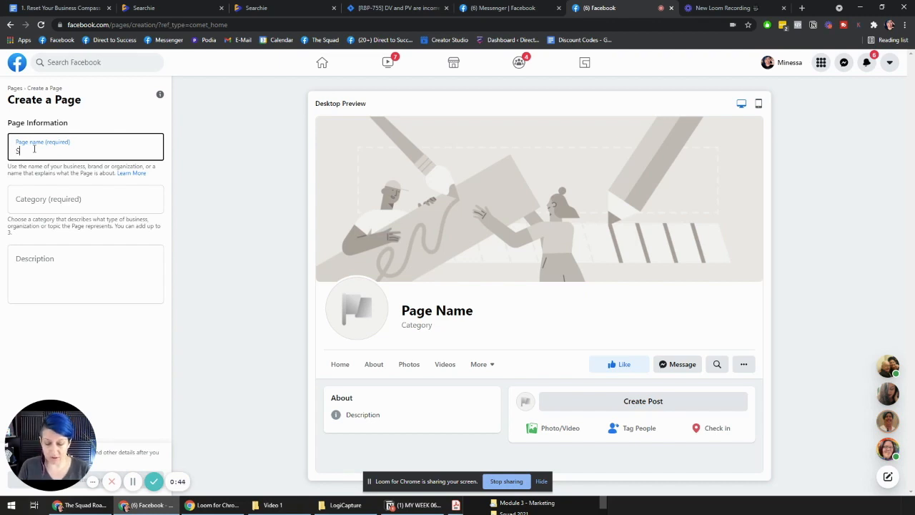
text(ocial Str)
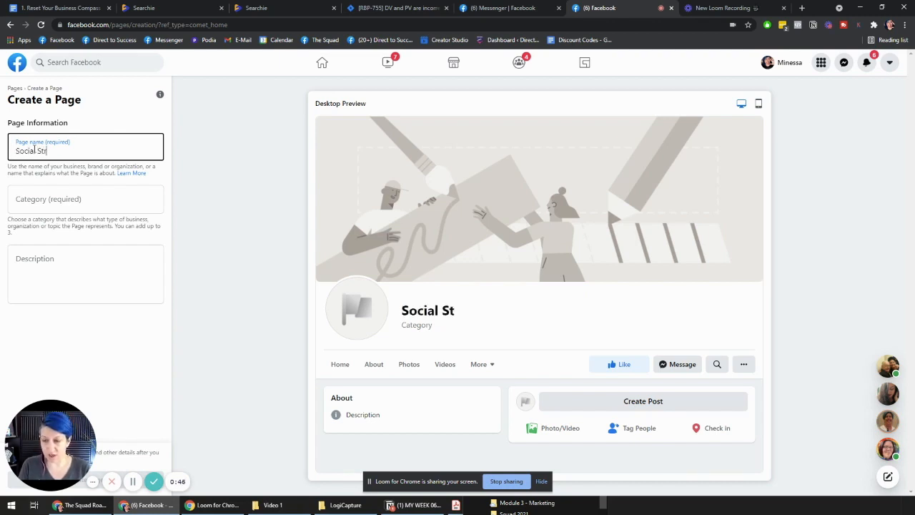
text(ategy Squad)
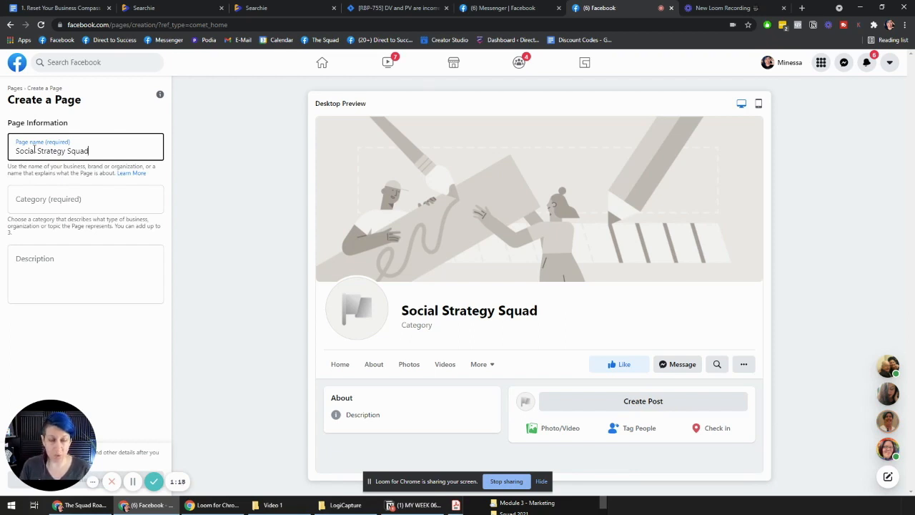
Search the page categories for "Net", look through the suggestions and clear the search text
click(51, 205)
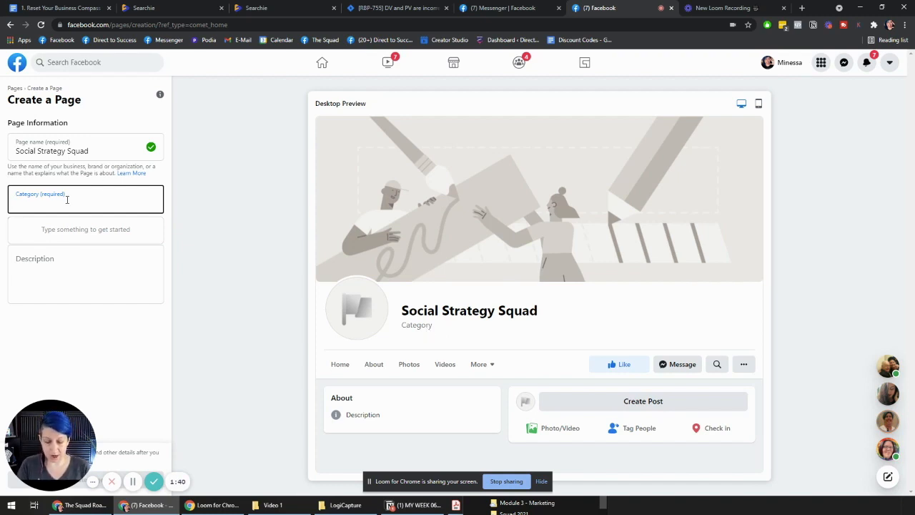
text(Net)
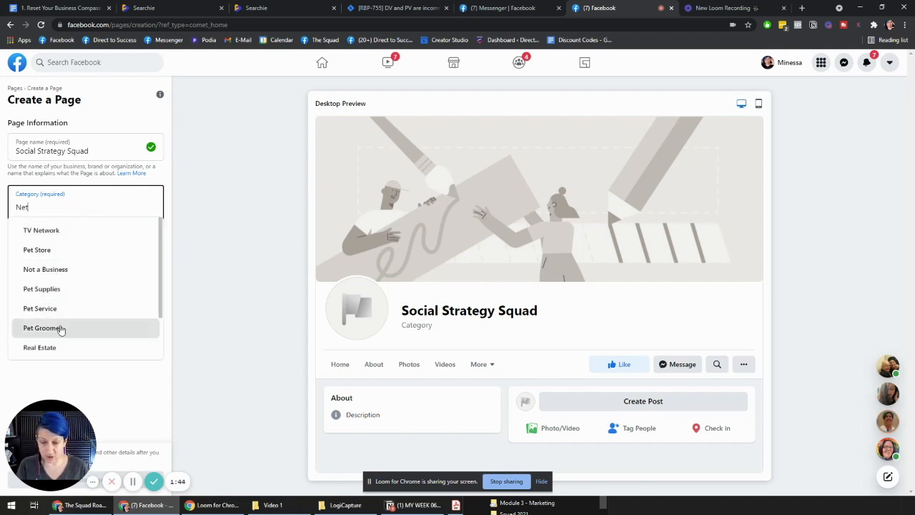
scroll(61, 327, down, 1)
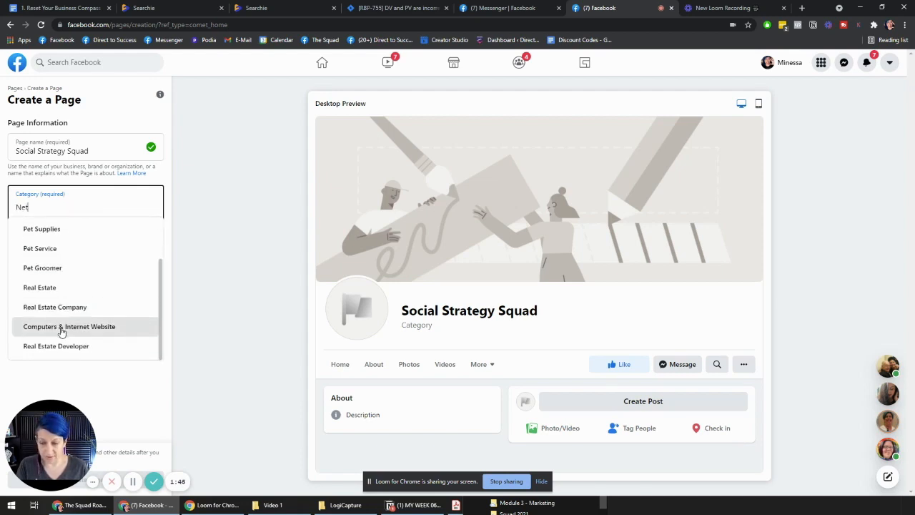
scroll(62, 331, up, 1)
scroll(61, 331, down, 1)
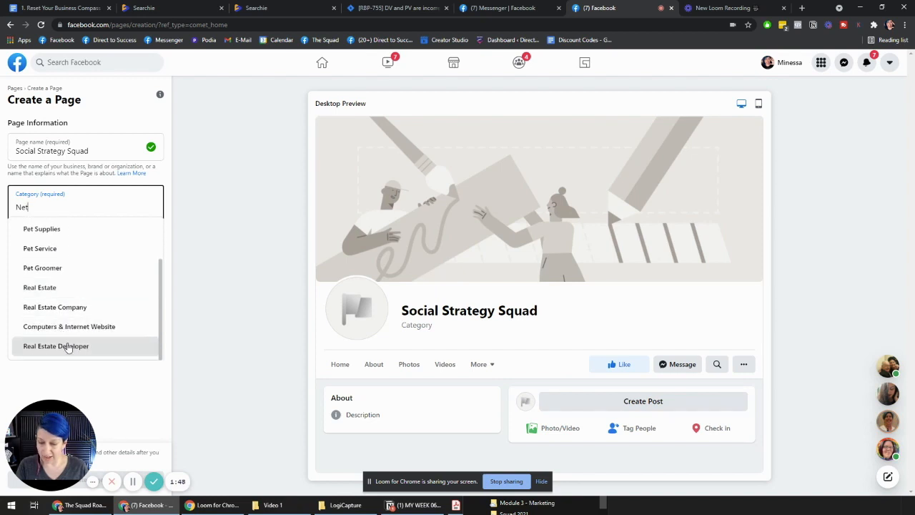
scroll(68, 343, up, 1)
key(BackSpace)
key(BackSpace)
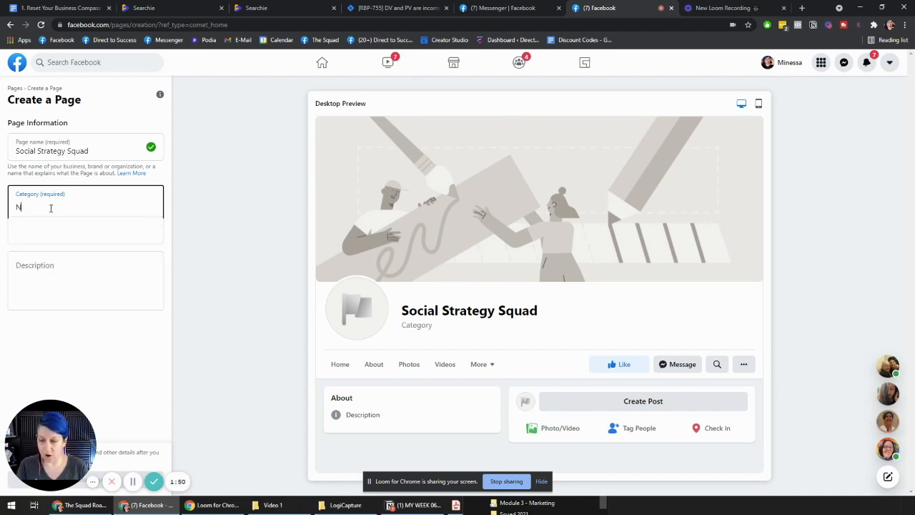
key(BackSpace)
Search the categories for "small bu" and add Local Service as a page category
text(small)
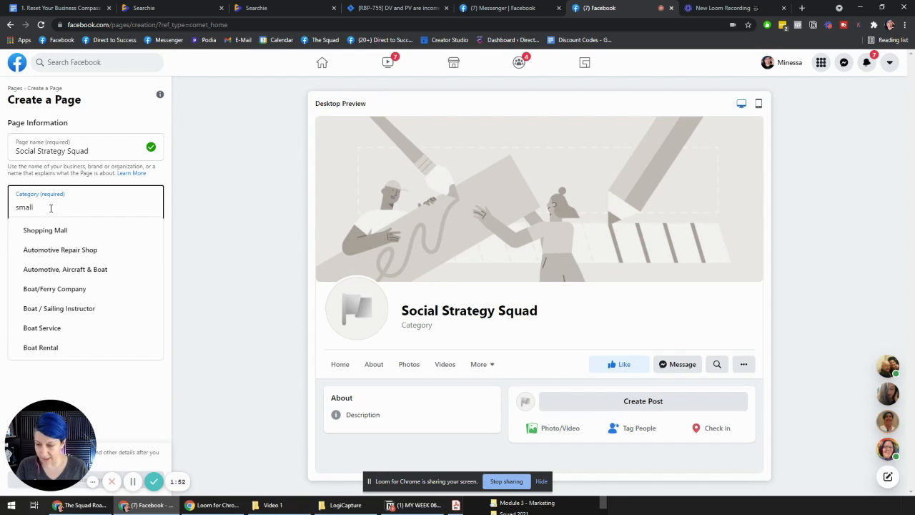
text( bu)
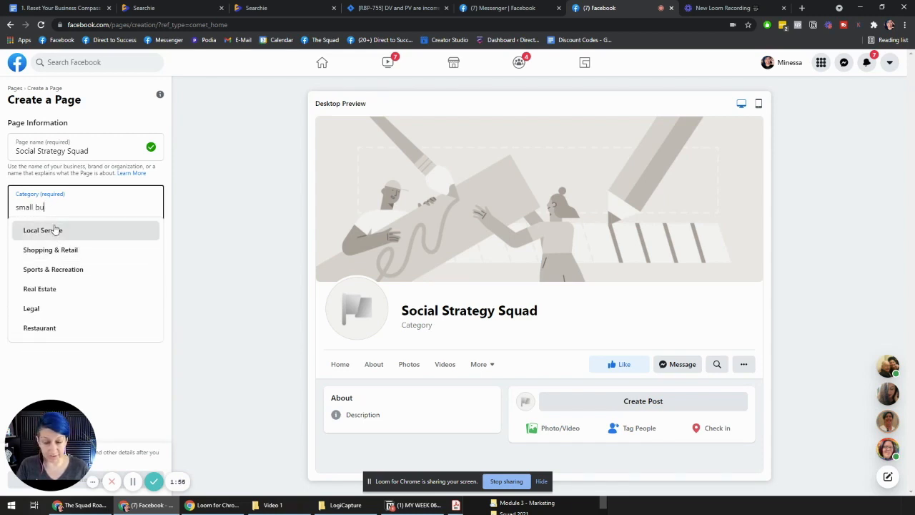
click(55, 229)
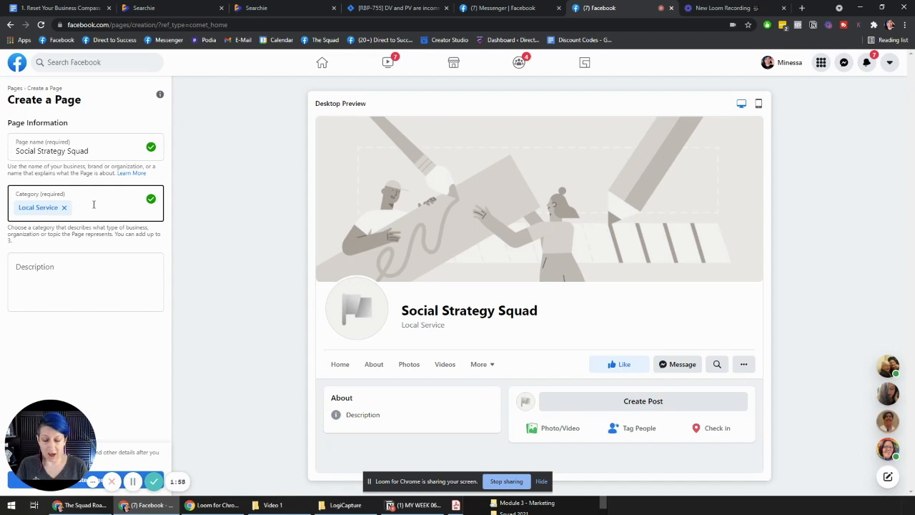
Search the categories for "Live", "Strea" and "Jewl" to examine which business types are offered
text(Live)
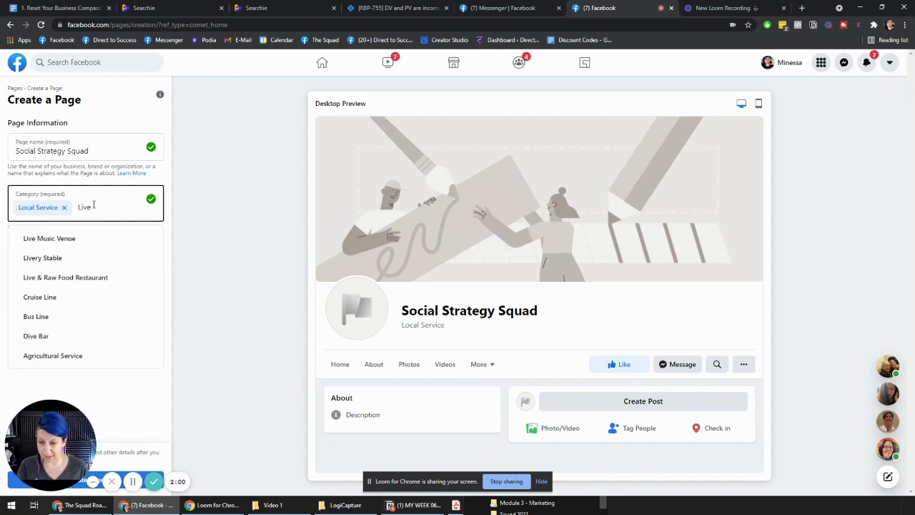
key(BackSpace)
key(BackSpace)
key(BackSpace)
key(BackSpace)
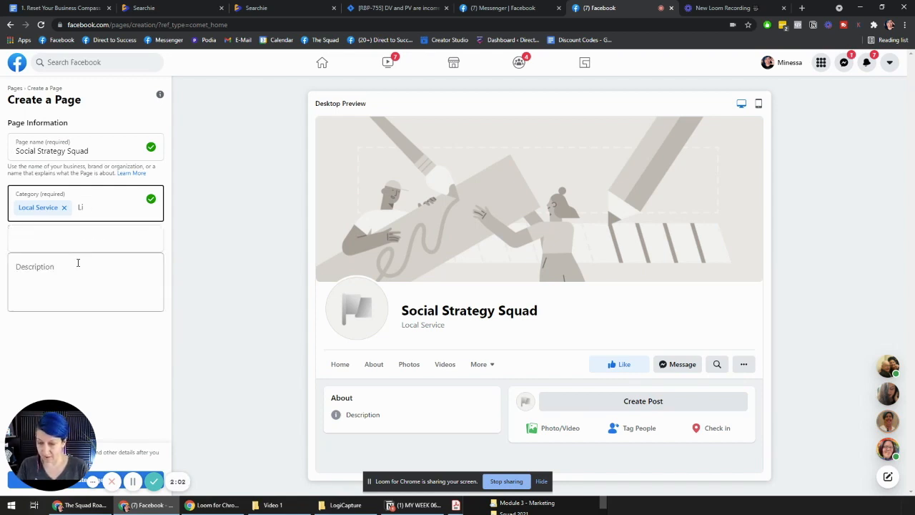
text(Strea)
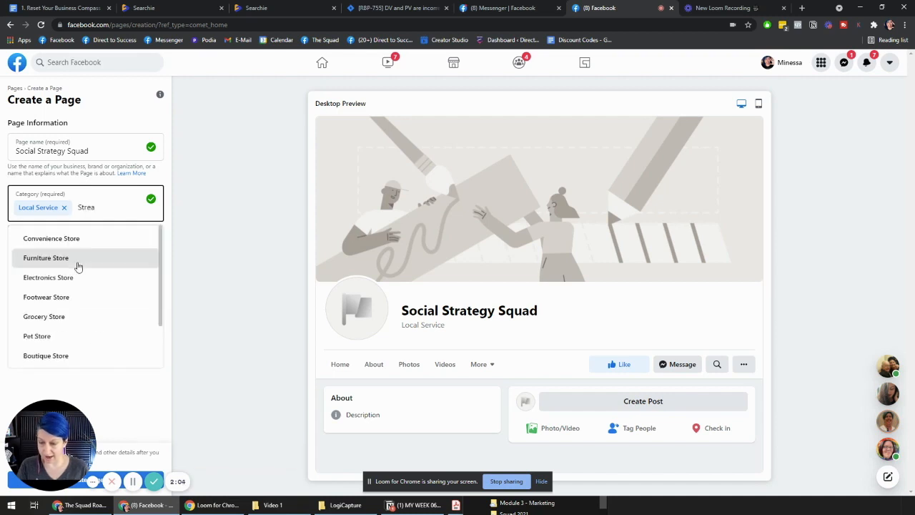
scroll(80, 279, down, 1)
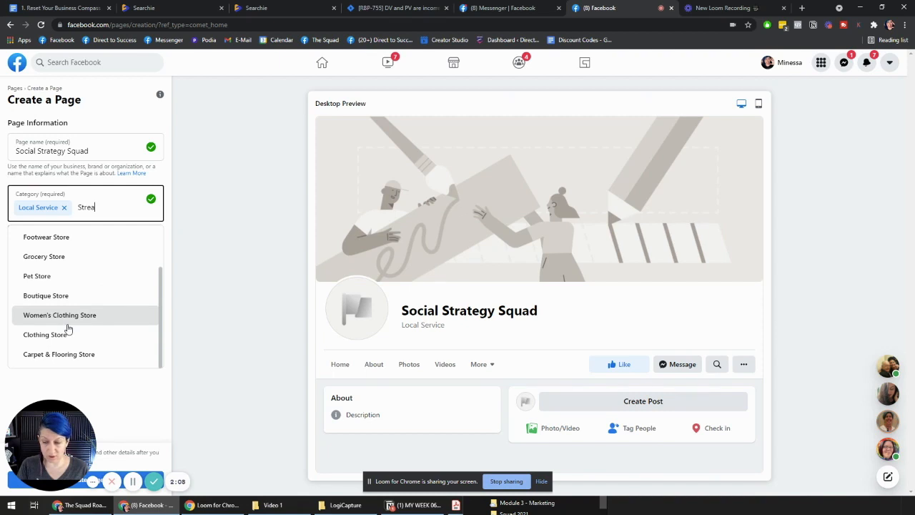
double_click(90, 207)
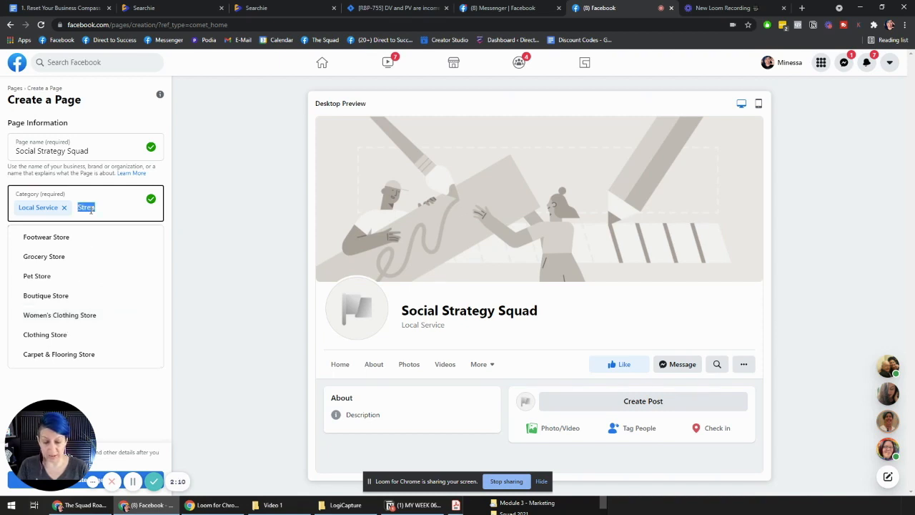
text(Jewl)
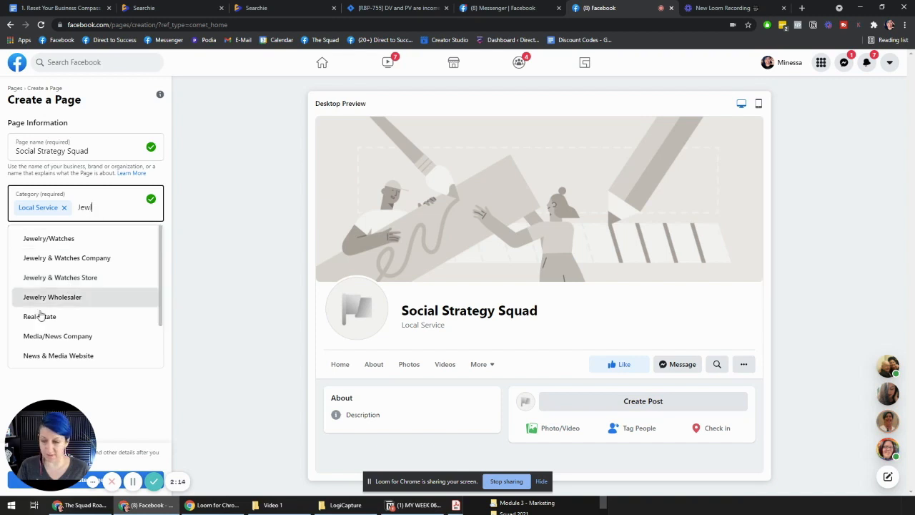
Replace the category search text with "Busines" and add Business Consultant as a page category
double_click(86, 207)
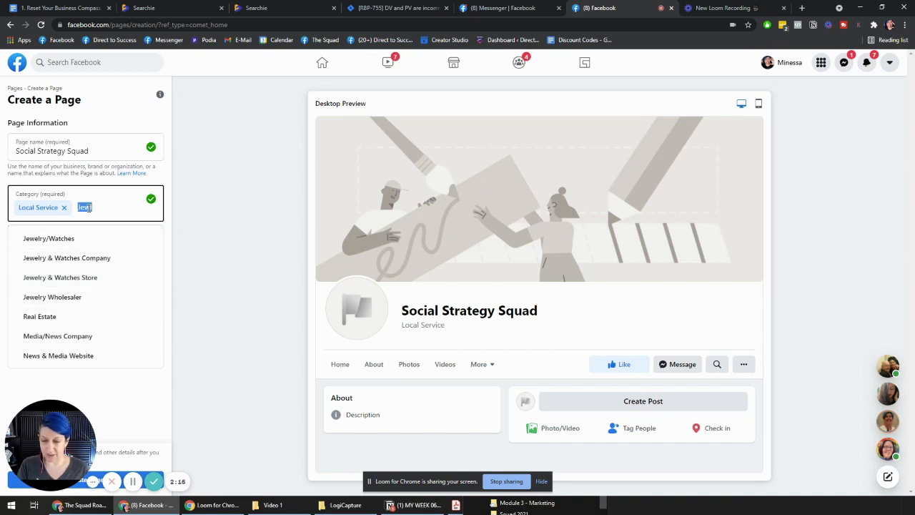
text(Busines)
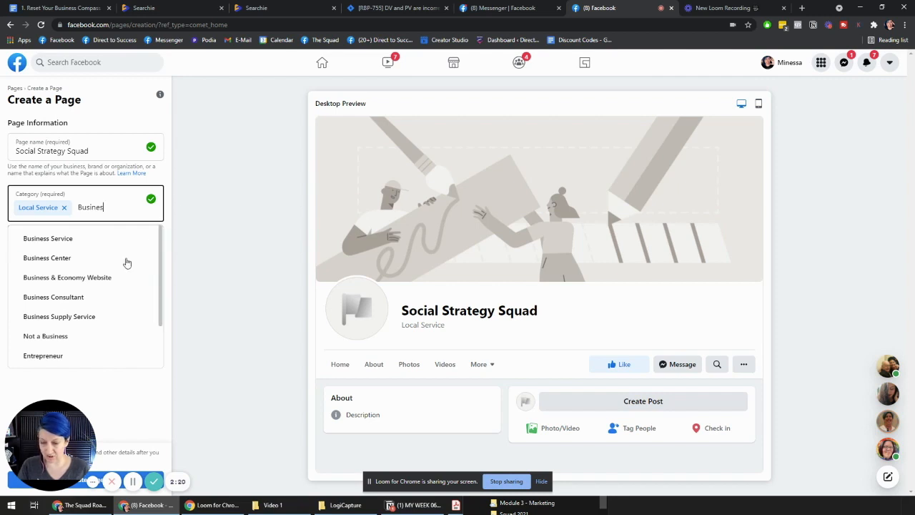
click(79, 296)
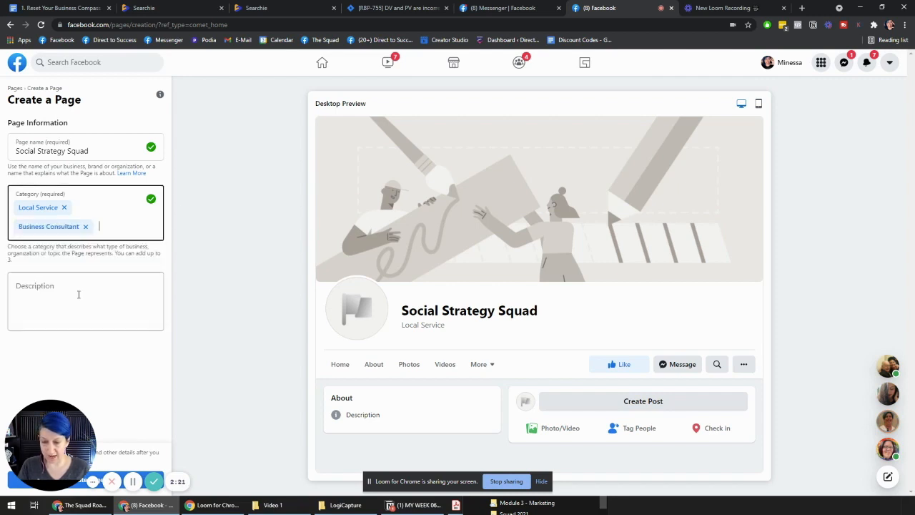
Make Business Consultant the first category by removing Local Service and adding it again after it
click(63, 206)
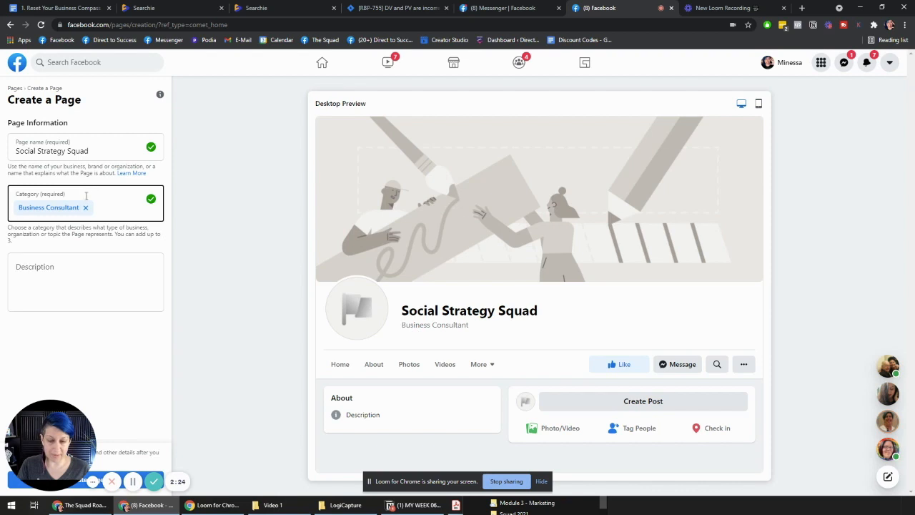
click(110, 208)
text(local)
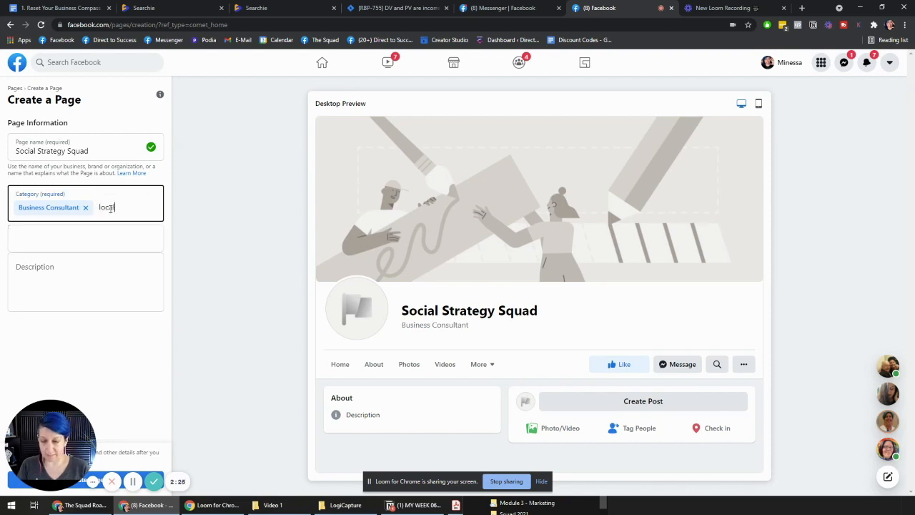
click(94, 241)
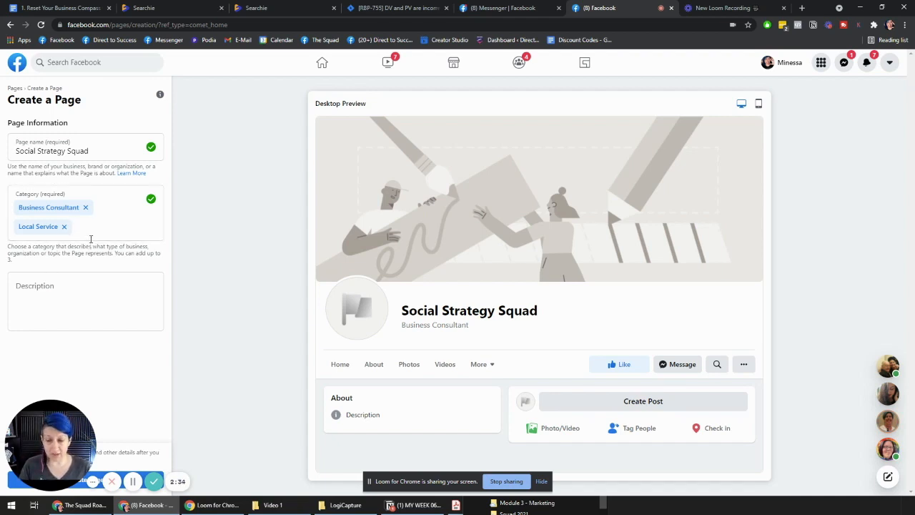
Fill in the description beginning "I help women business owners that are overwhelmed with all the things they need to do" and create the page
click(91, 237)
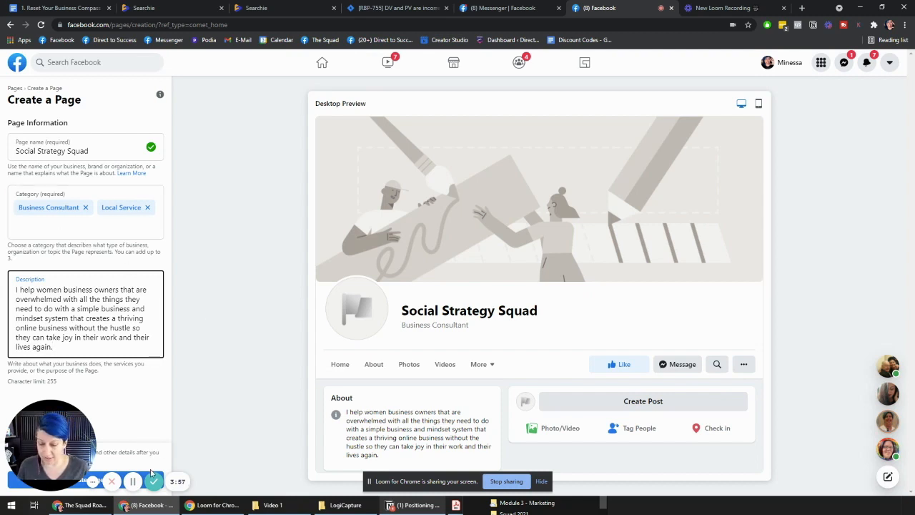
drag(58, 481, 220, 479)
click(88, 480)
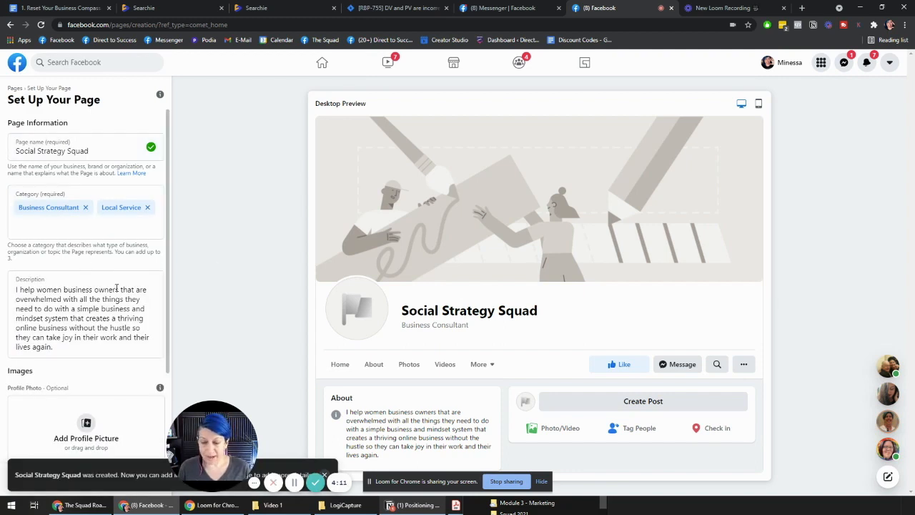
Upload SquareHi.png from the "1. Reset Your Business Compass" folder as the page's profile picture
scroll(109, 293, down, 2)
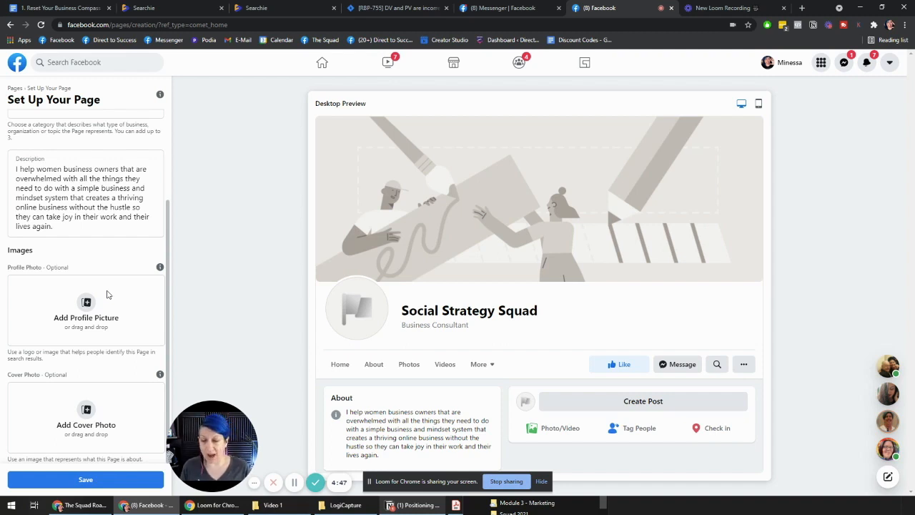
click(86, 304)
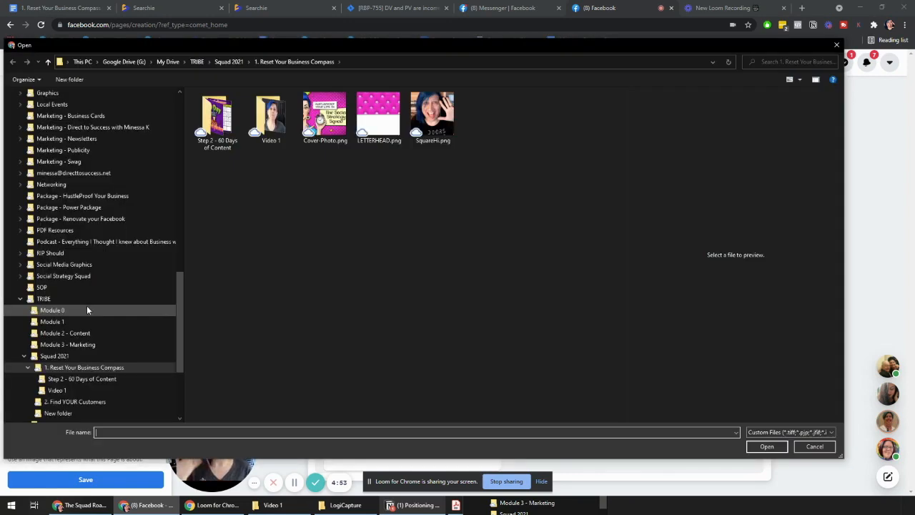
double_click(429, 116)
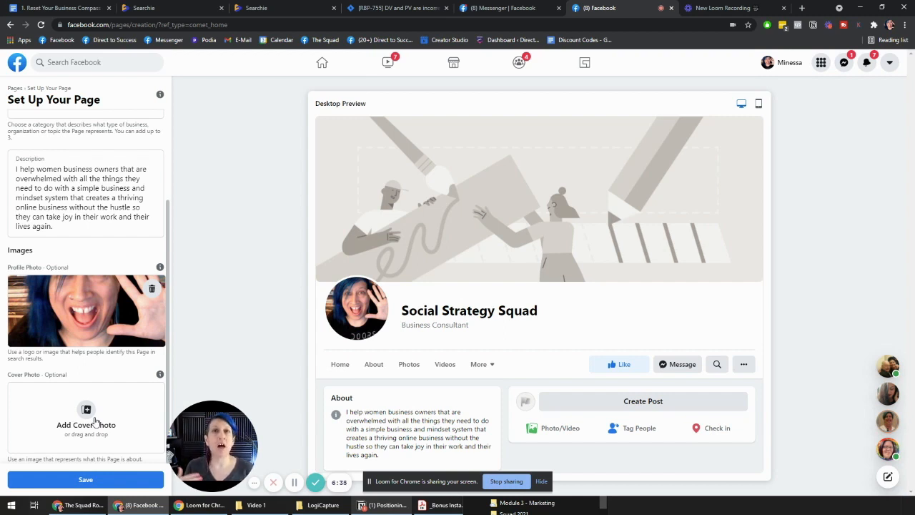
Upload Cover-Photo.png as the page's cover photo and save the page setup
click(87, 410)
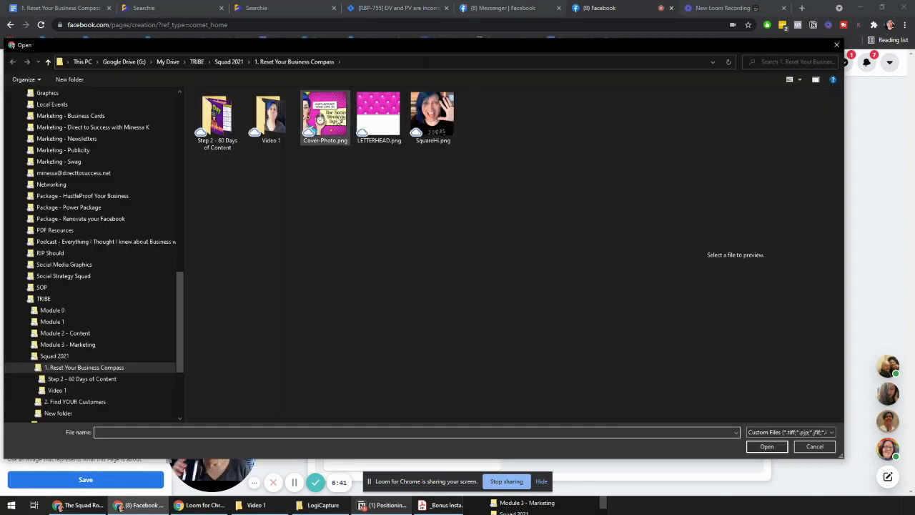
double_click(335, 120)
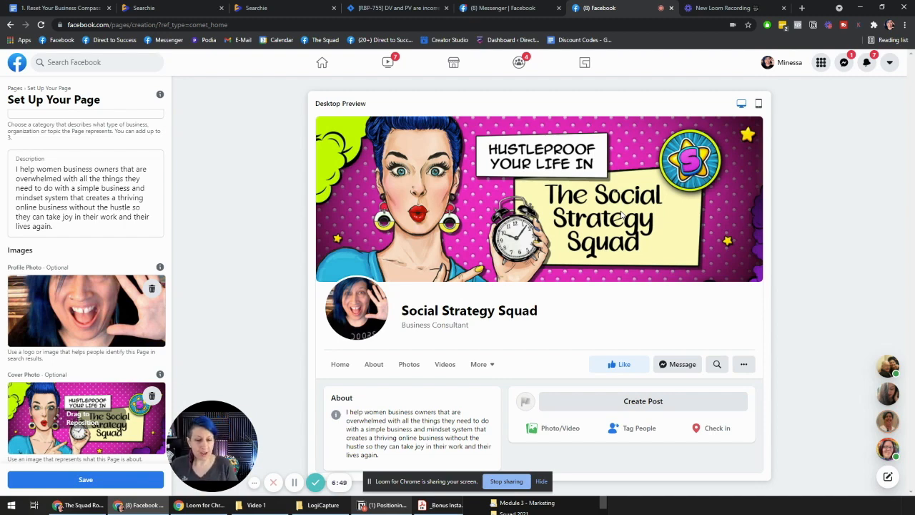
click(106, 480)
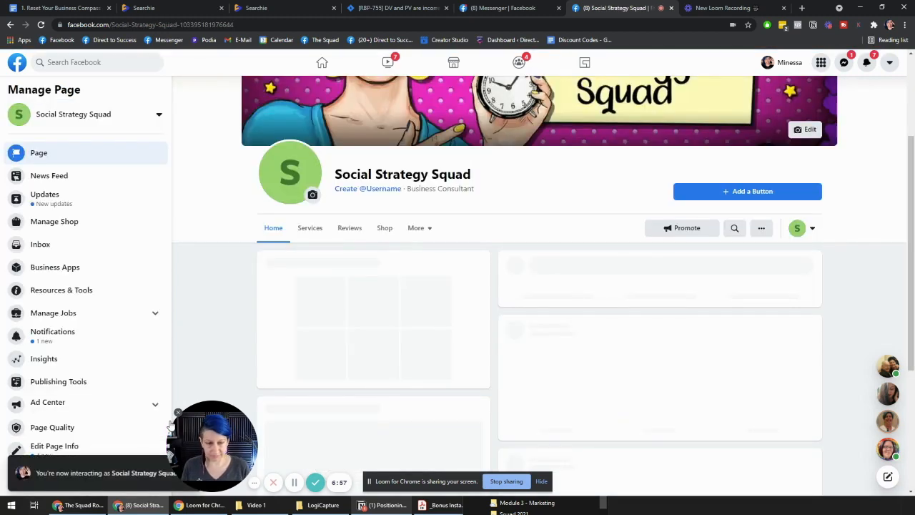
scroll(632, 303, up, 3)
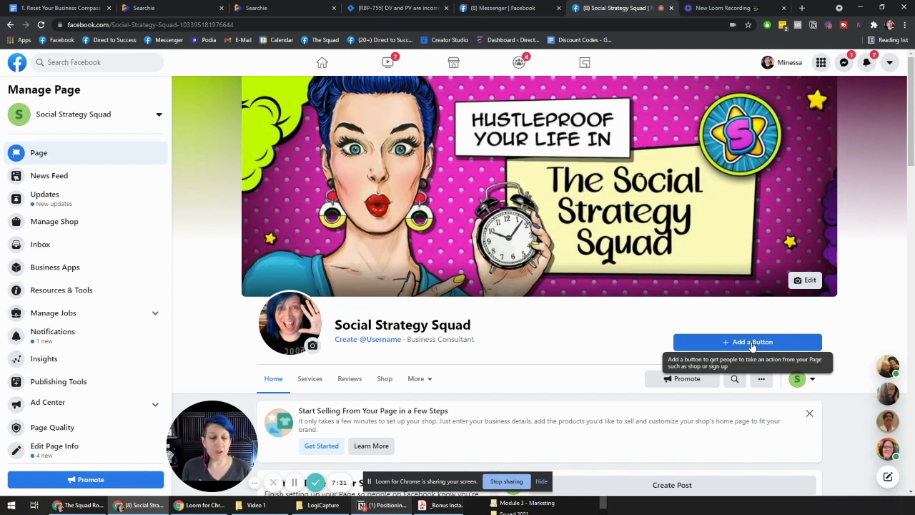
click(751, 344)
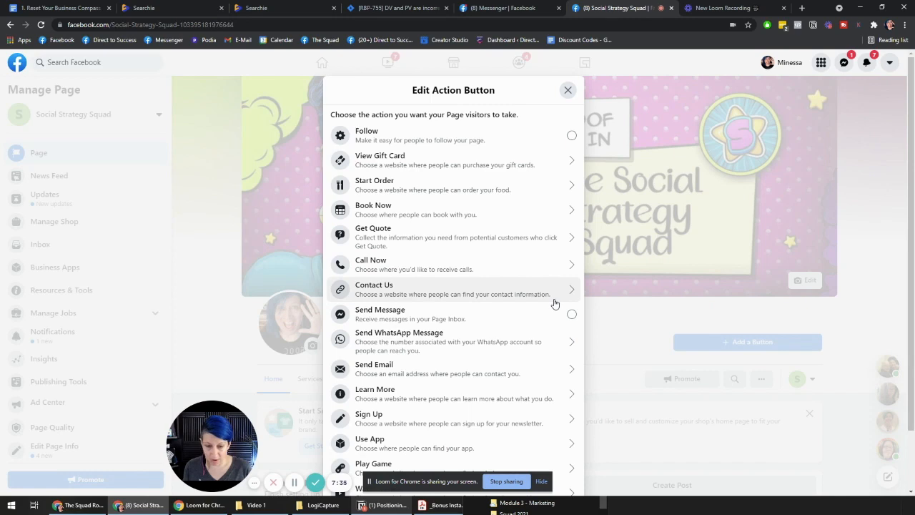
scroll(554, 304, down, 1)
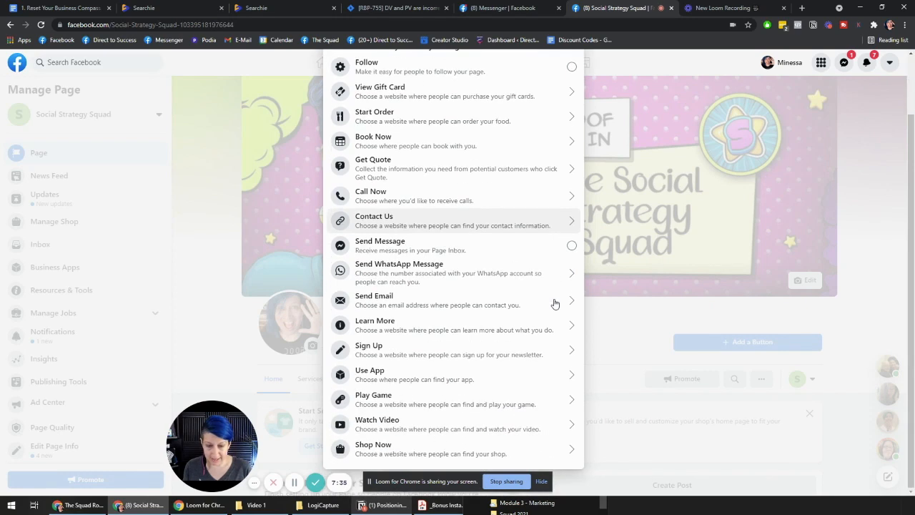
click(569, 352)
click(443, 259)
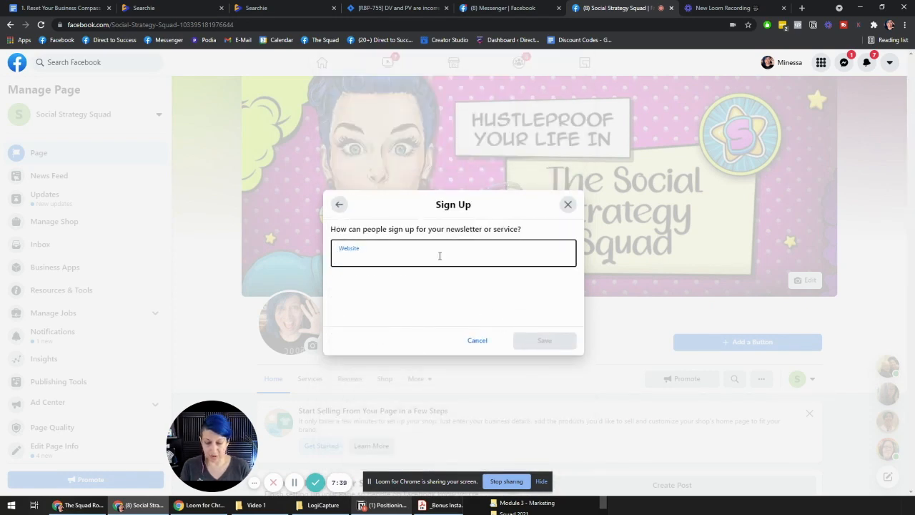
text(http://www)
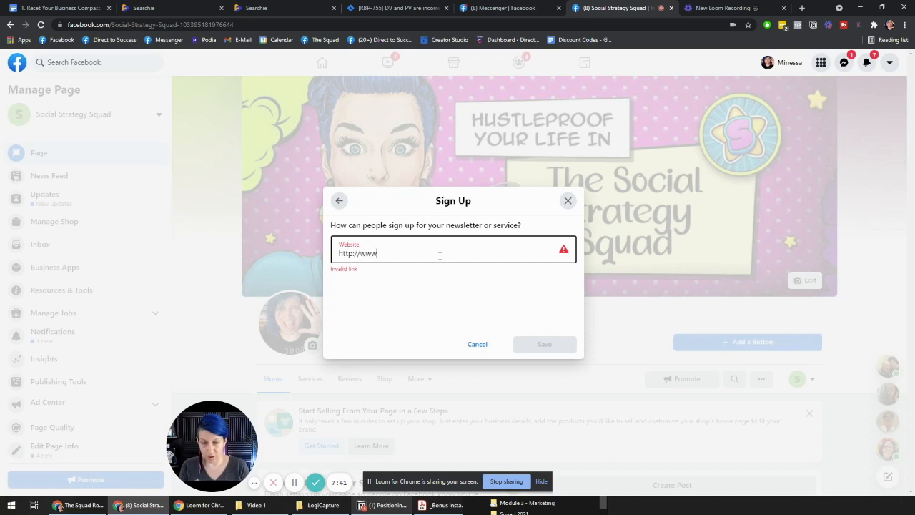
text(.socialstrategy)
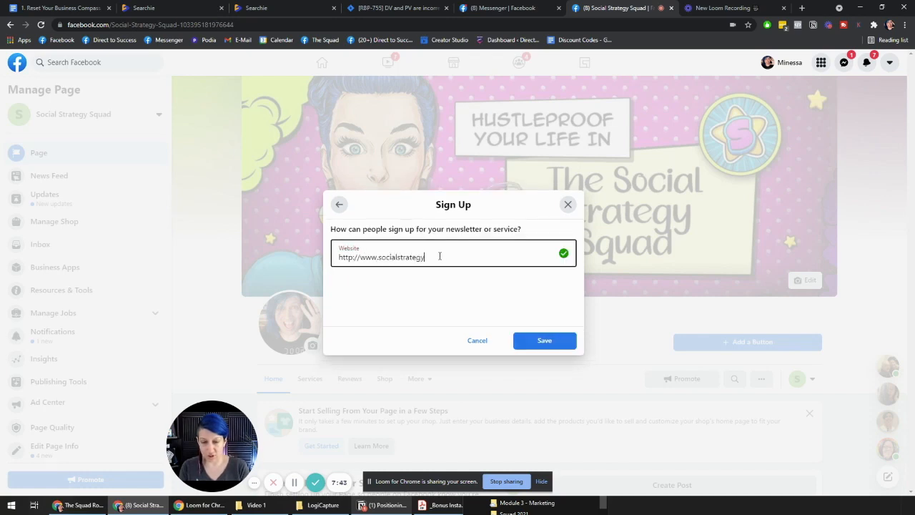
text(squad.com)
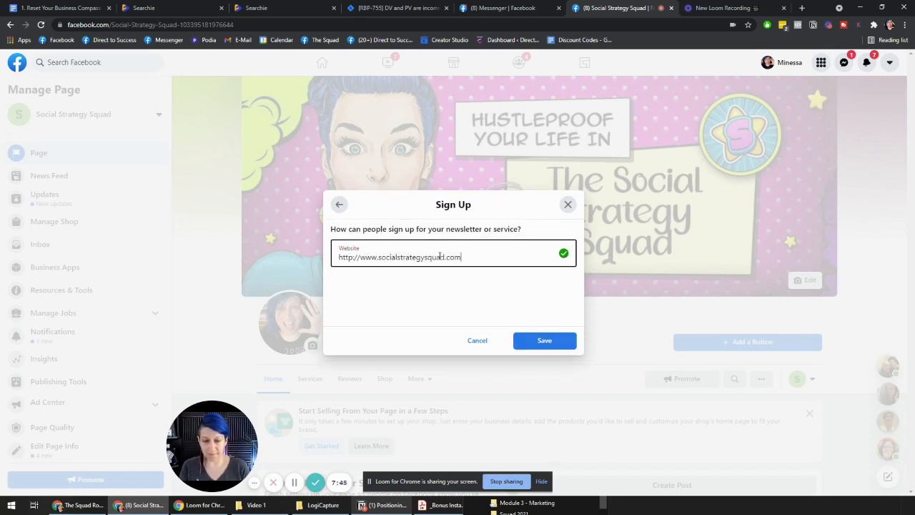
click(541, 347)
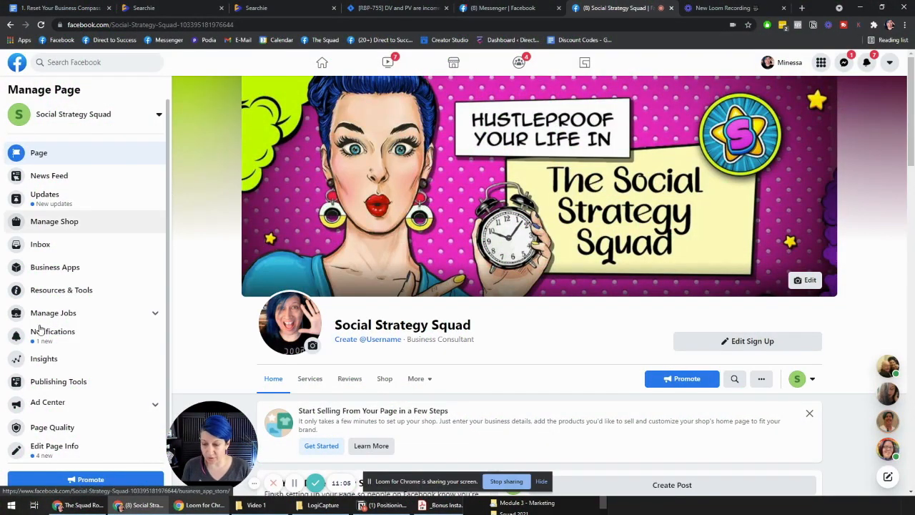
In the page's general settings, set the Profanity Filter to Strong and save the change
scroll(17, 399, down, 1)
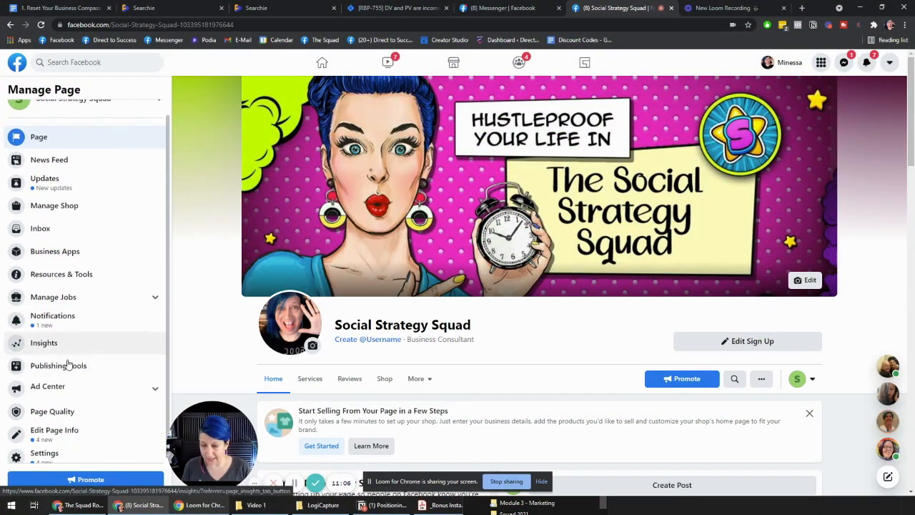
click(37, 458)
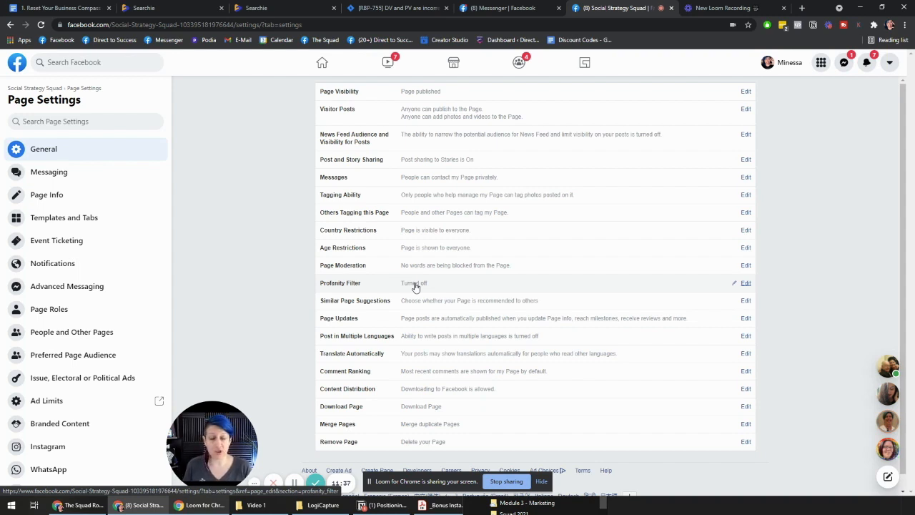
click(747, 284)
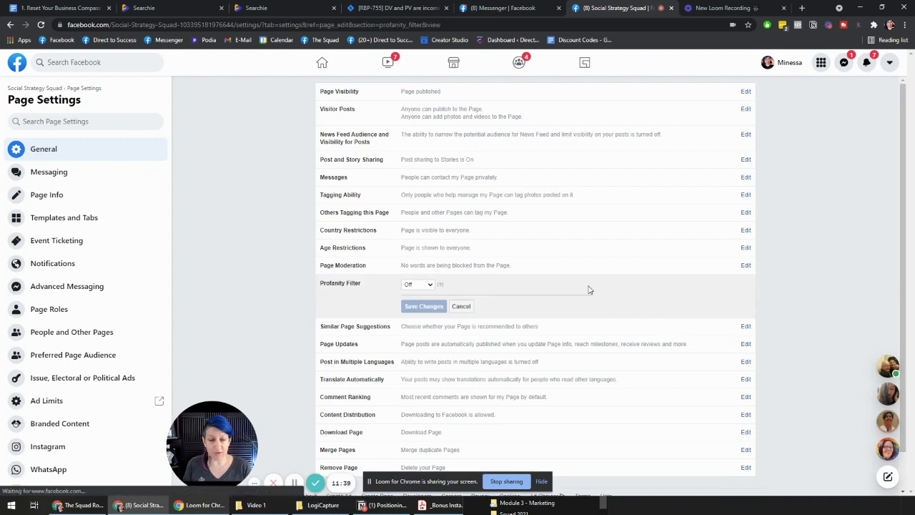
click(416, 285)
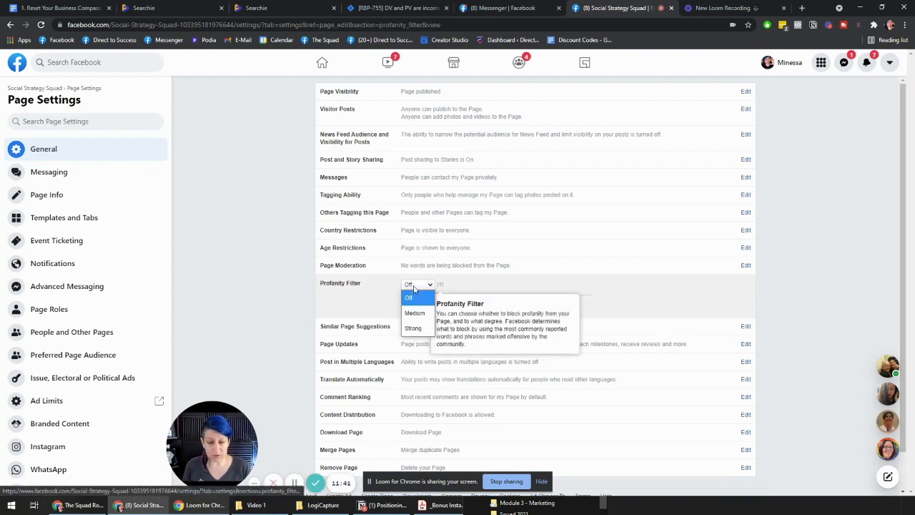
click(417, 313)
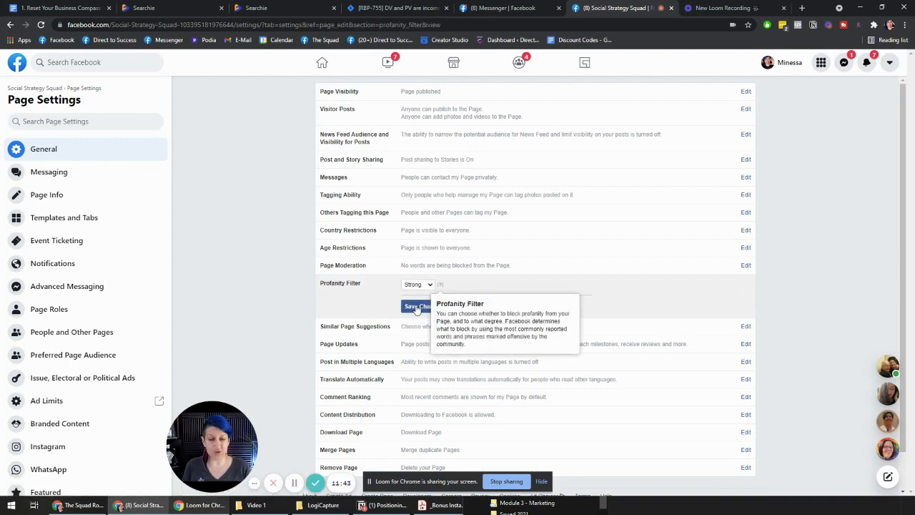
click(417, 307)
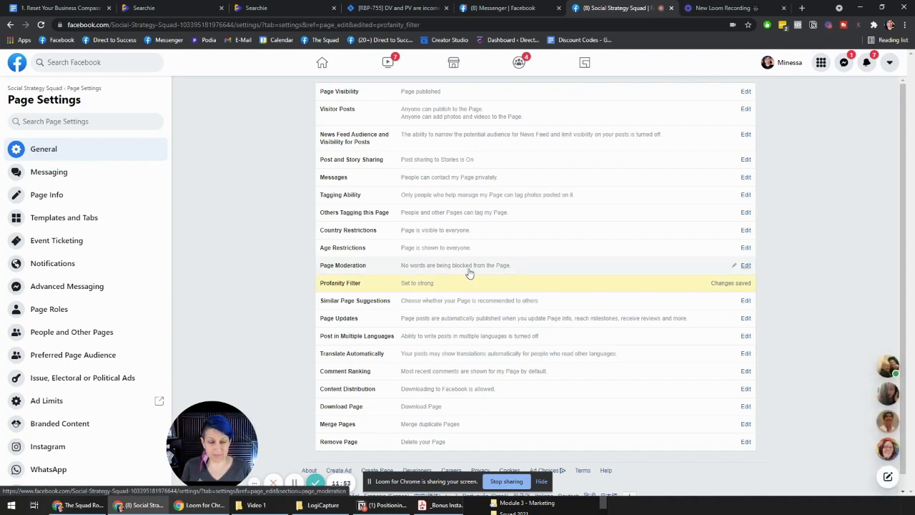
Import the Page Moderation blocked words from "Words to Block.csv", review the list, and save it
click(747, 269)
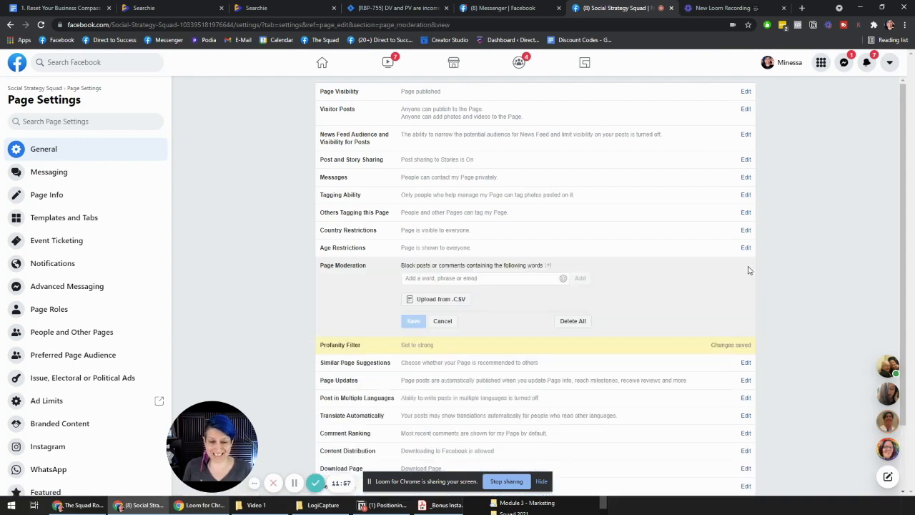
click(446, 300)
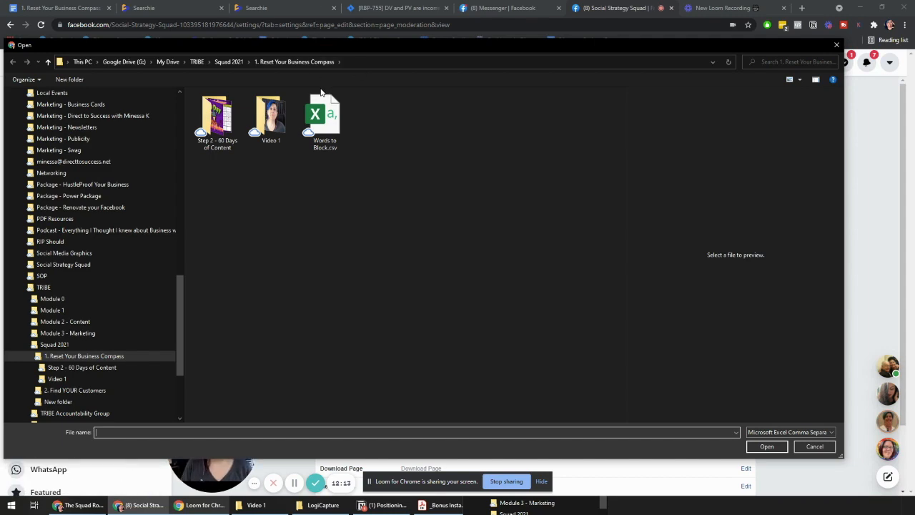
double_click(325, 125)
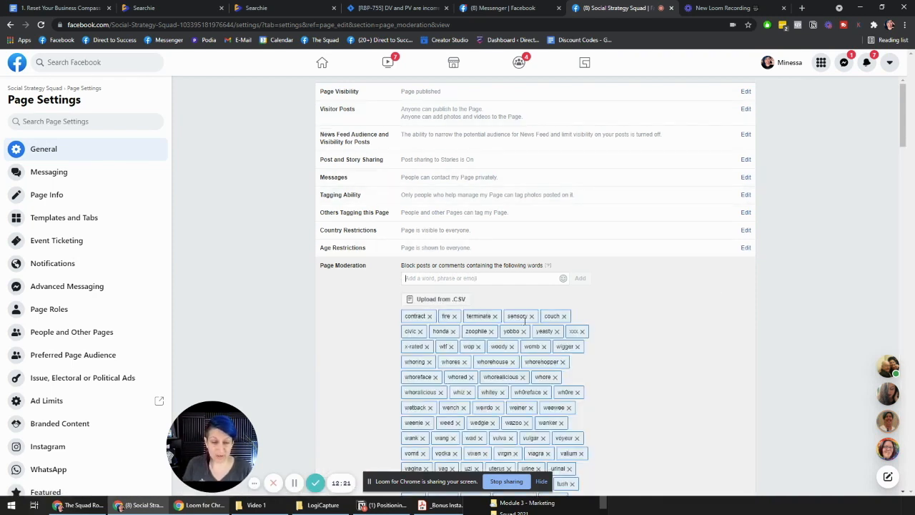
scroll(512, 207, down, 5)
scroll(511, 192, down, 15)
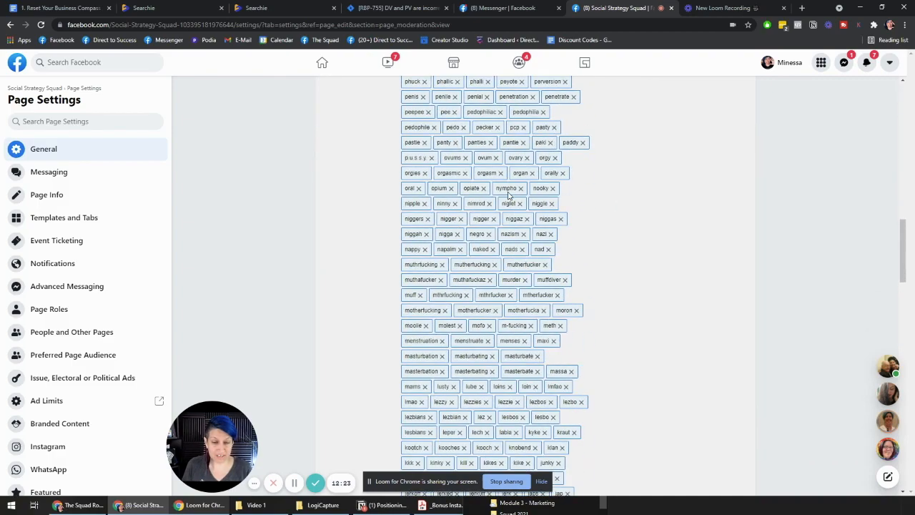
scroll(510, 194, down, 15)
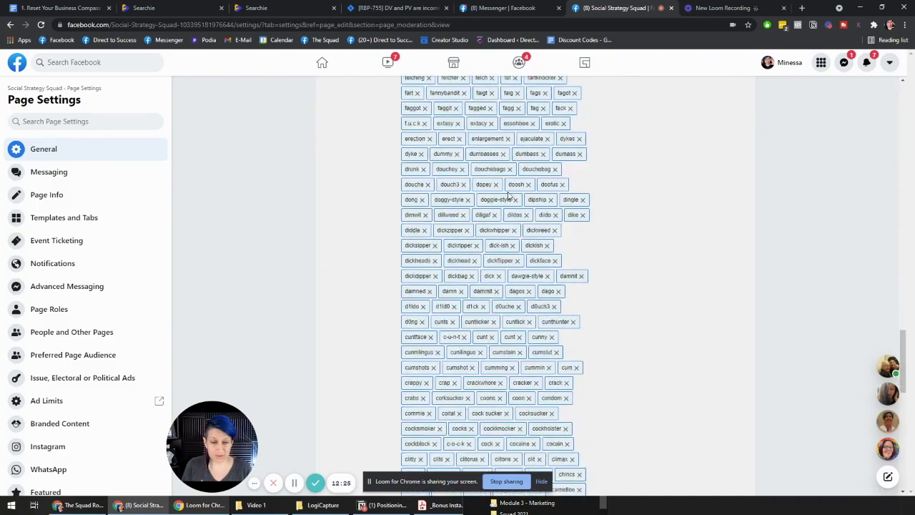
scroll(509, 194, down, 4)
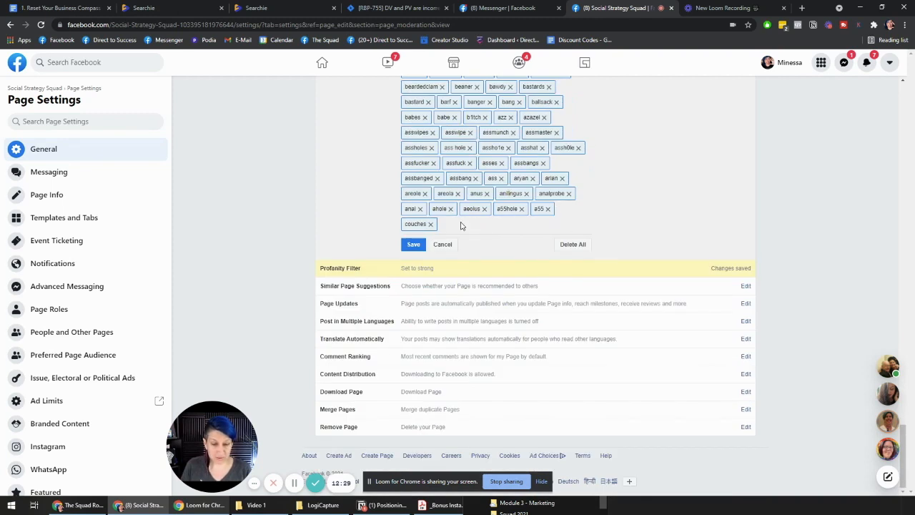
click(407, 247)
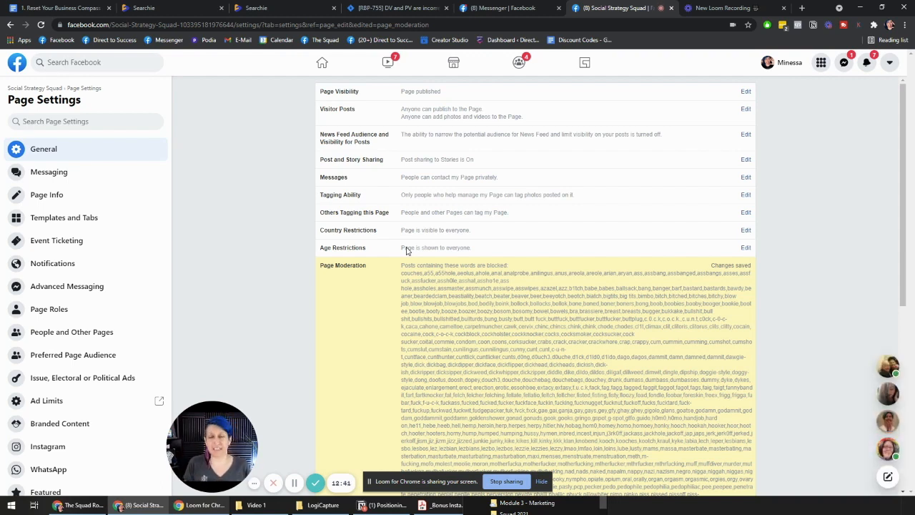
scroll(406, 249, down, 4)
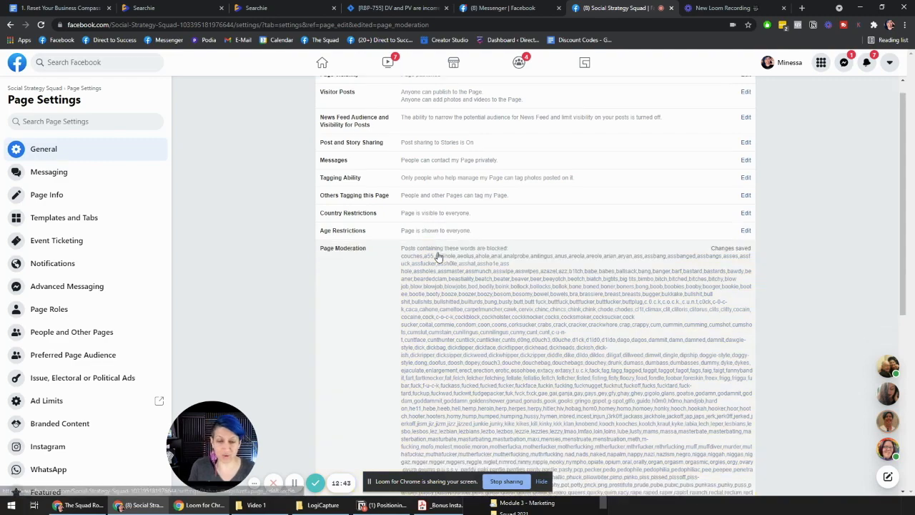
scroll(441, 255, up, 1)
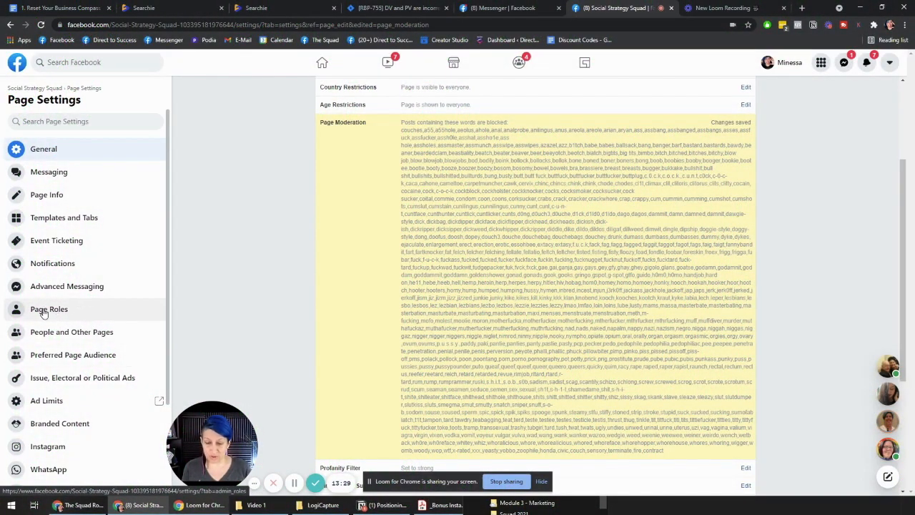
In Page Roles, choose the intended friend for a new page role and set the role to Admin
click(72, 311)
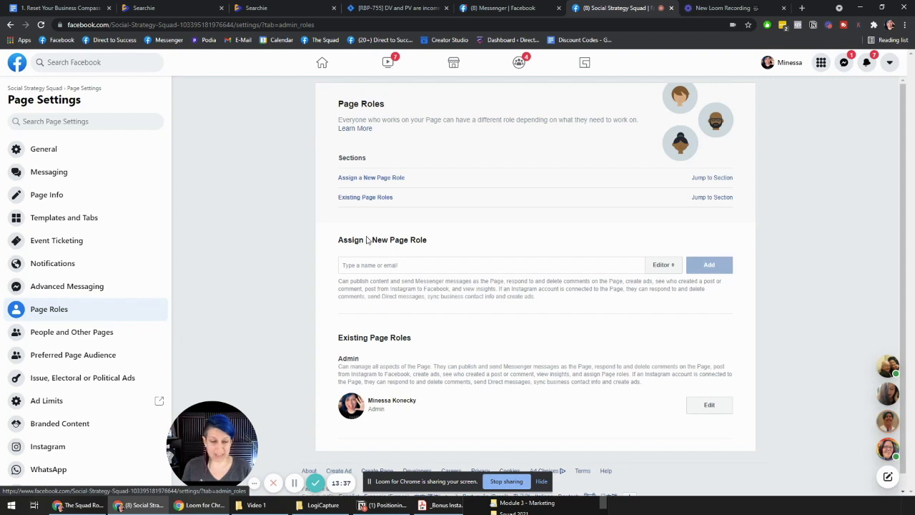
click(365, 264)
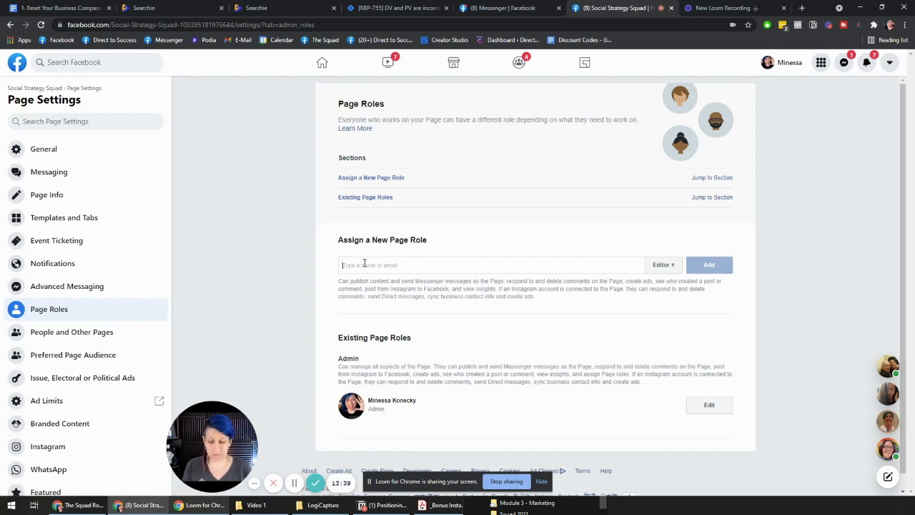
text(saira)
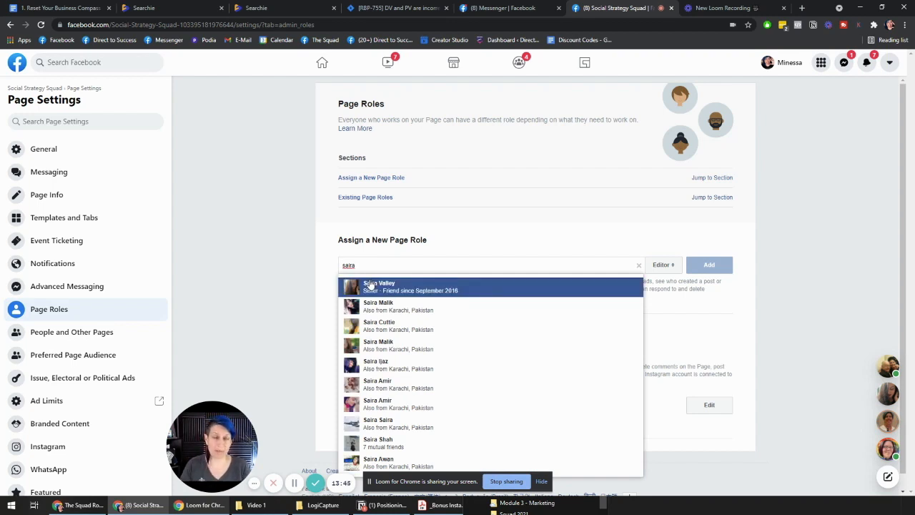
click(371, 285)
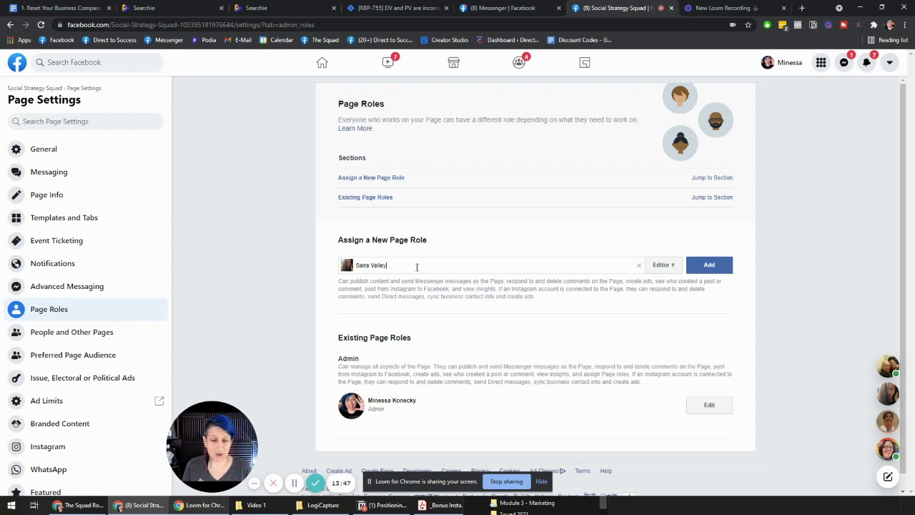
click(663, 265)
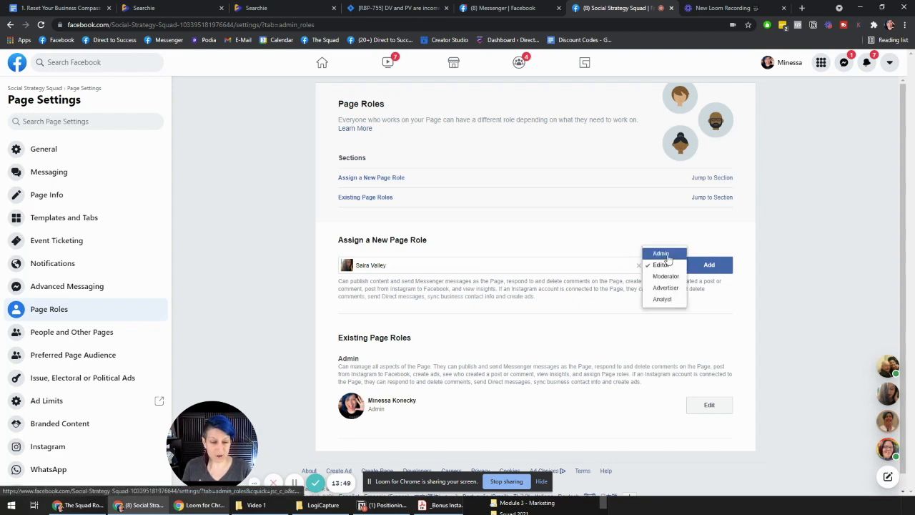
click(660, 252)
Add the chosen friend as page admin, confirm with the account password, and decline saving the login to LastPass
click(708, 286)
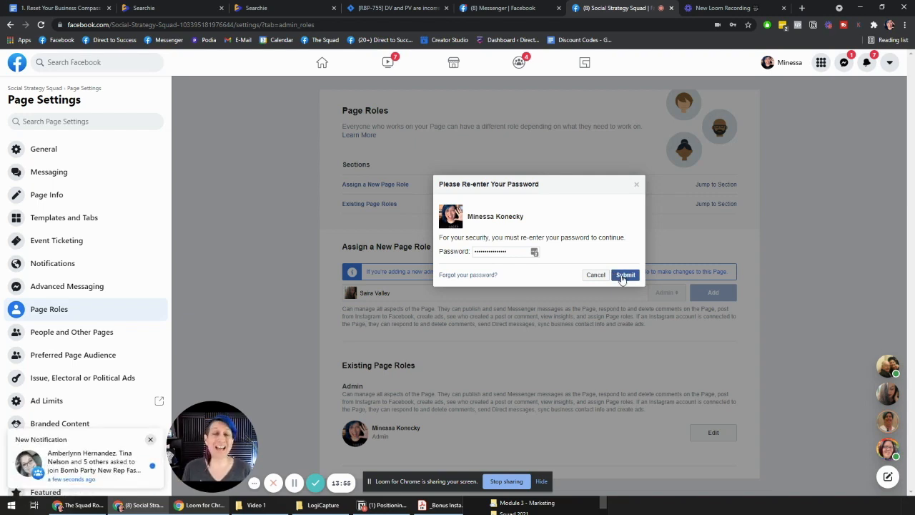
click(623, 276)
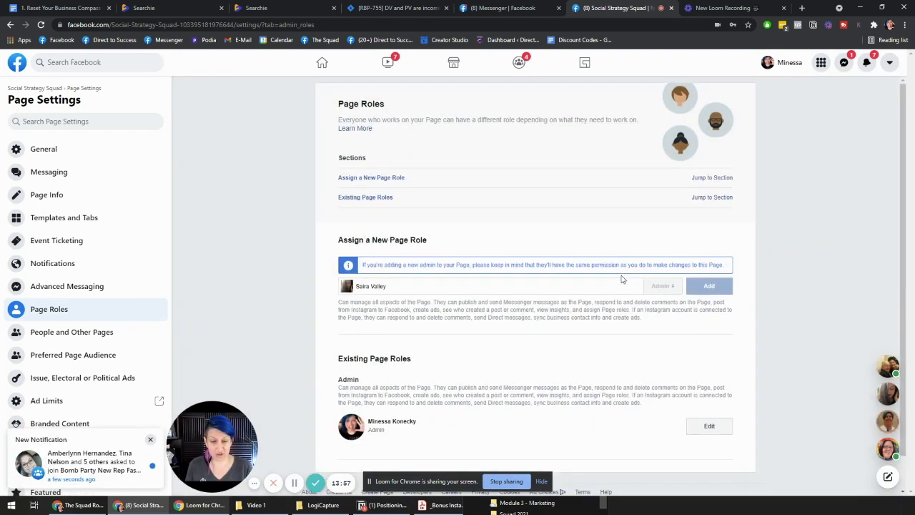
scroll(592, 327, down, 1)
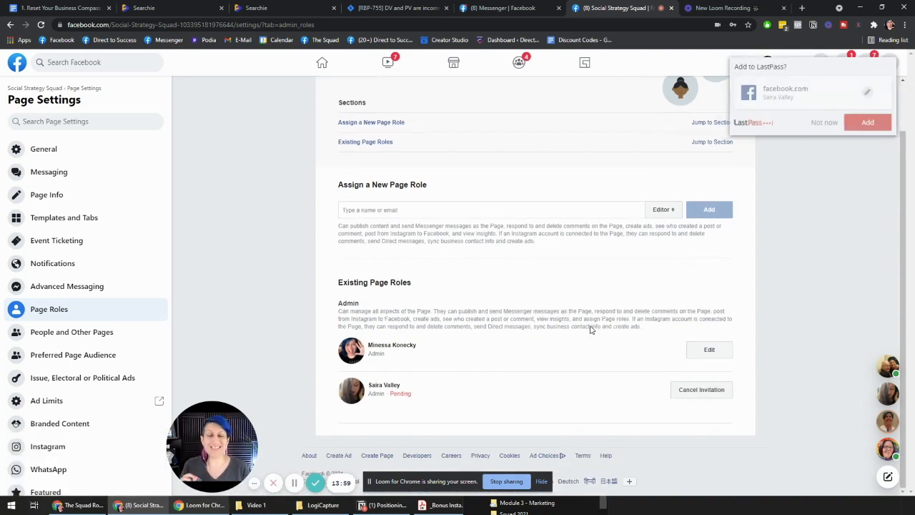
click(825, 122)
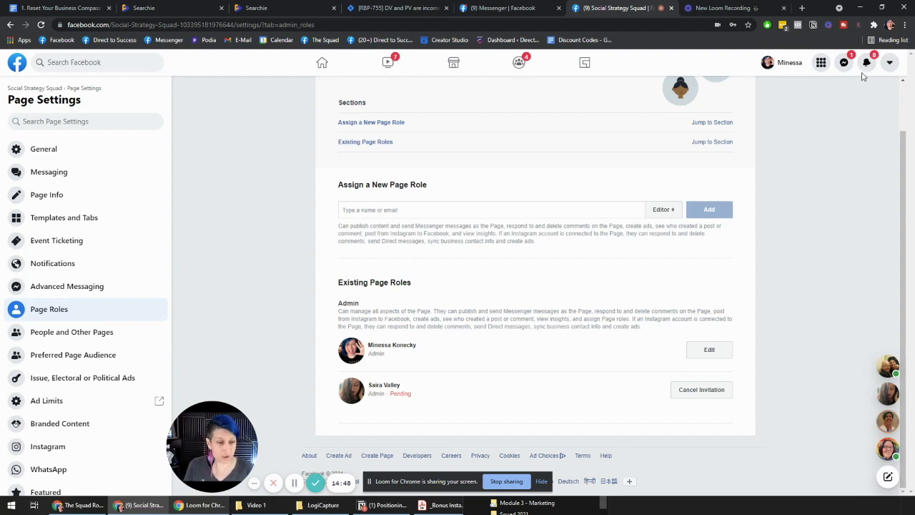
Open the personal account's settings and look through the available settings categories for the login security options
click(890, 66)
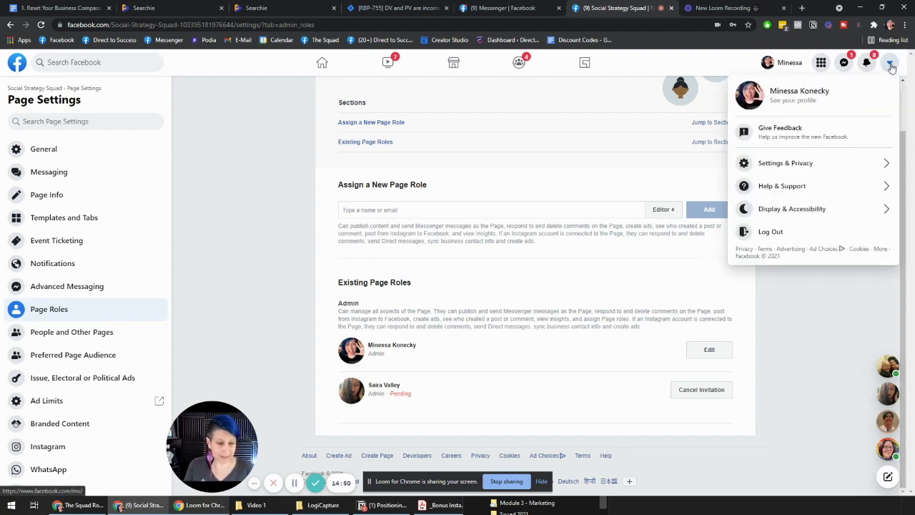
click(834, 165)
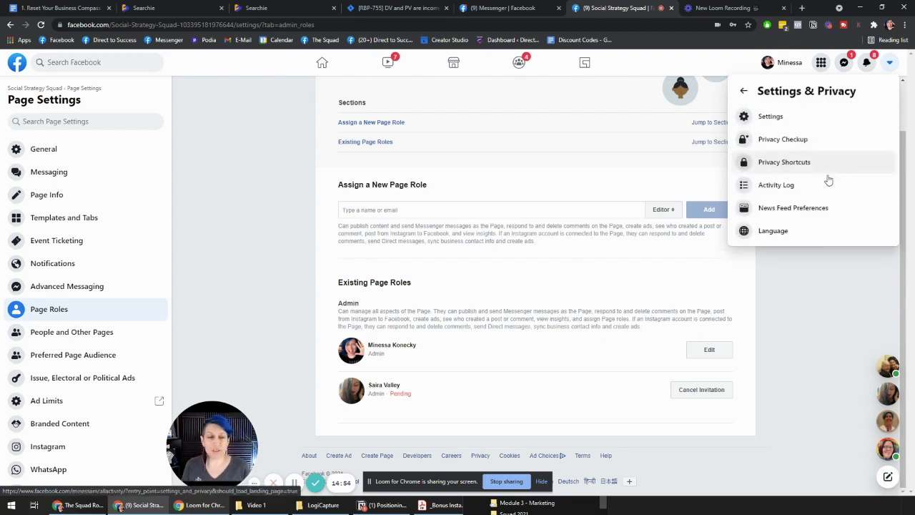
click(772, 116)
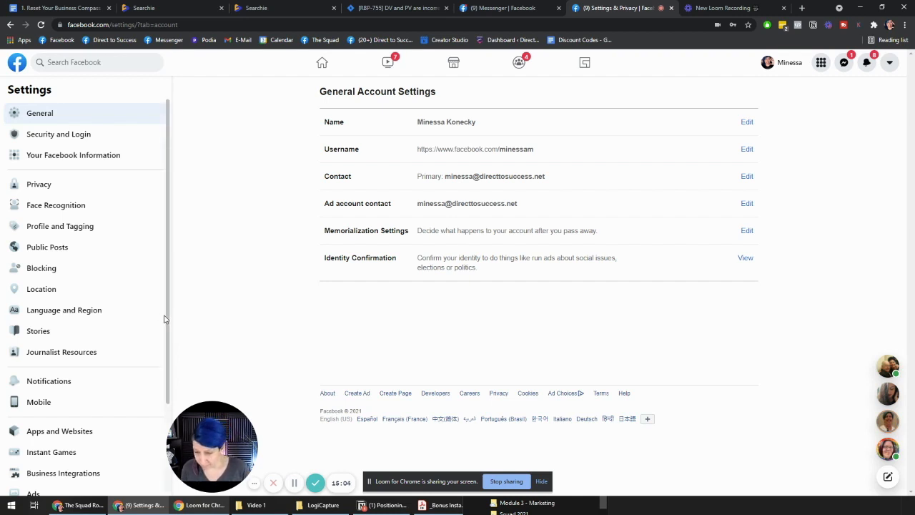
scroll(129, 317, down, 2)
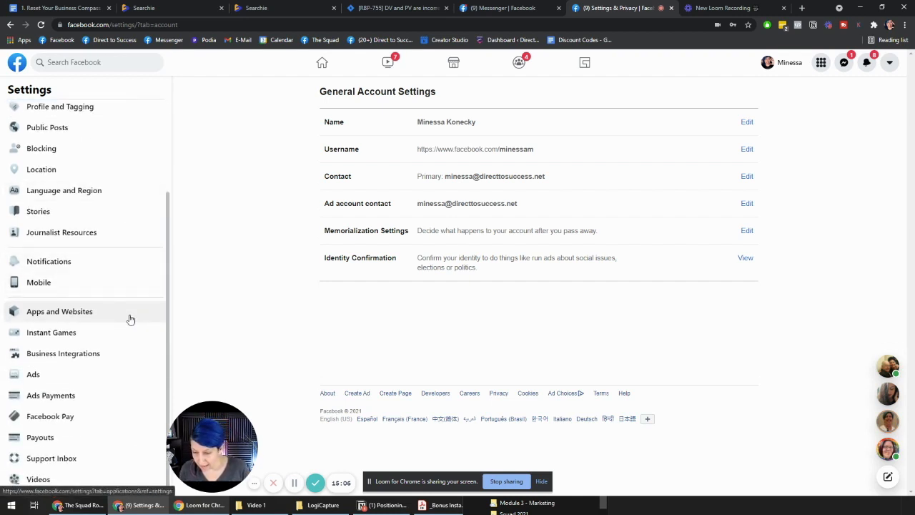
scroll(129, 318, up, 2)
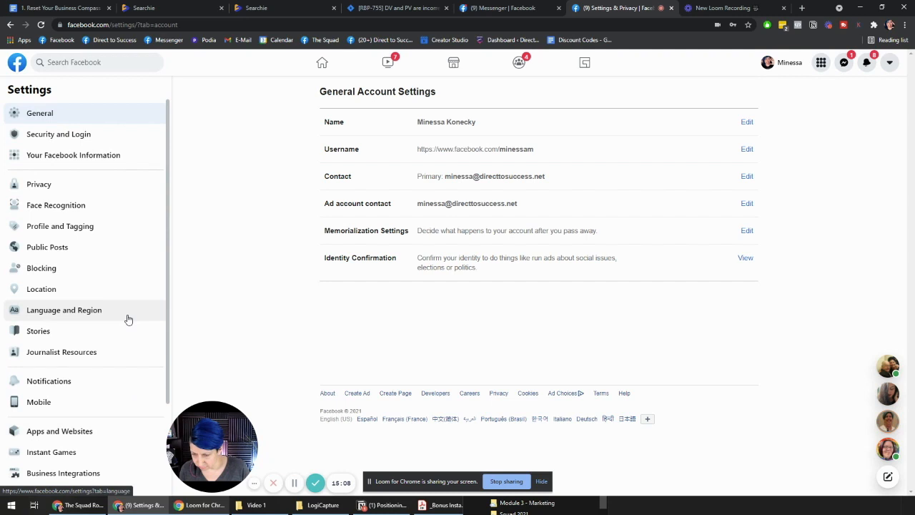
scroll(127, 319, down, 2)
scroll(127, 319, up, 2)
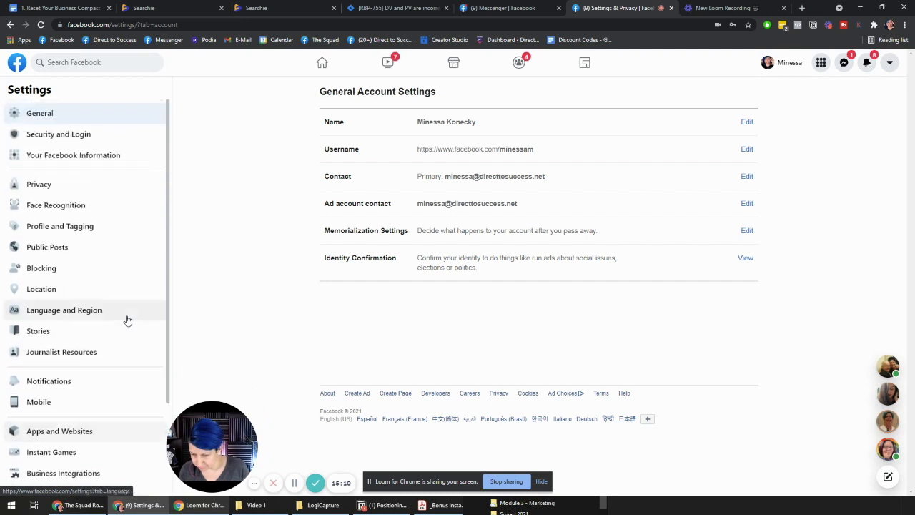
Open the two-factor authentication settings under Security and Login and review the security methods and backup methods
click(76, 140)
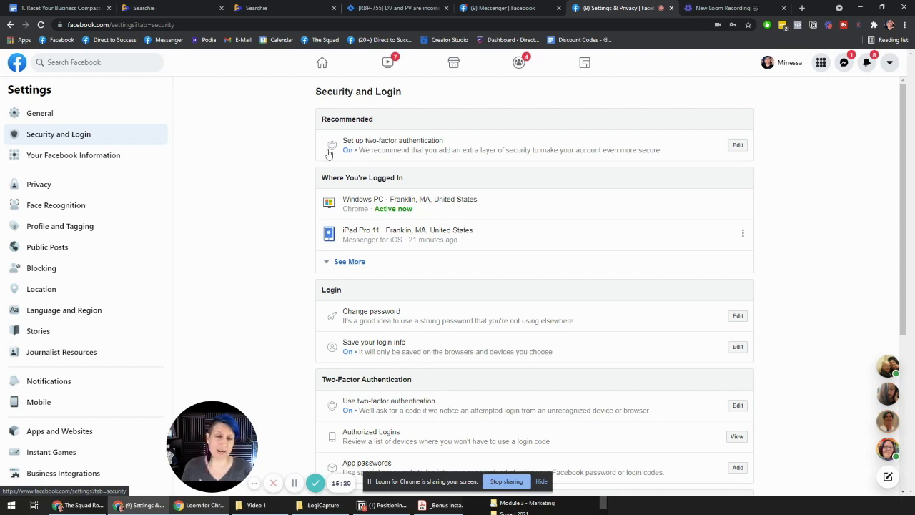
click(738, 146)
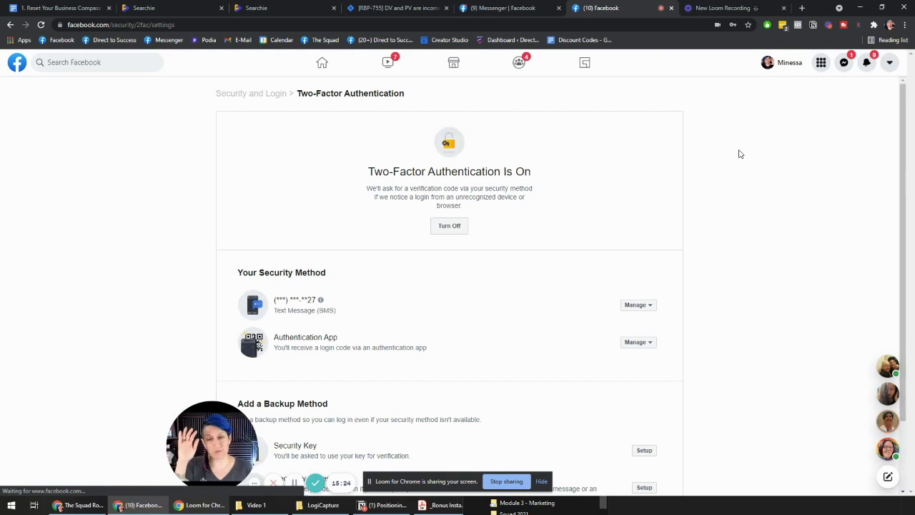
scroll(718, 216, down, 2)
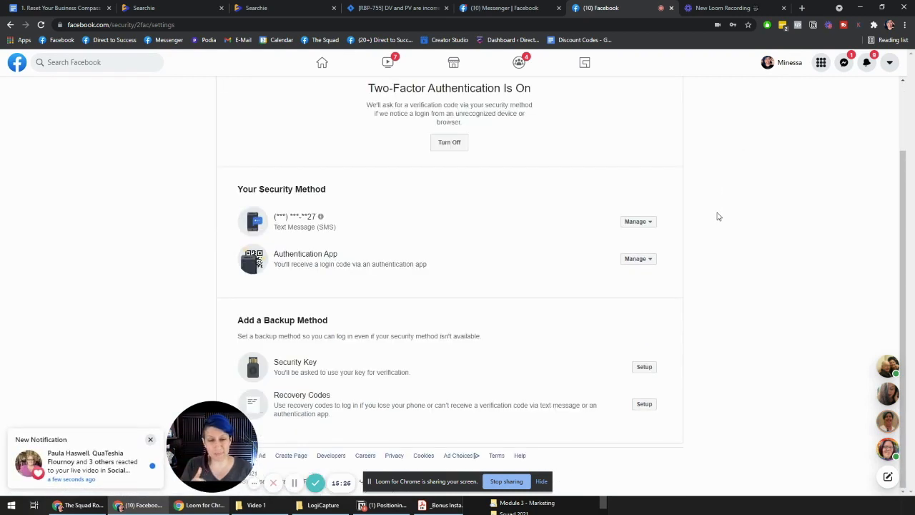
scroll(718, 215, up, 2)
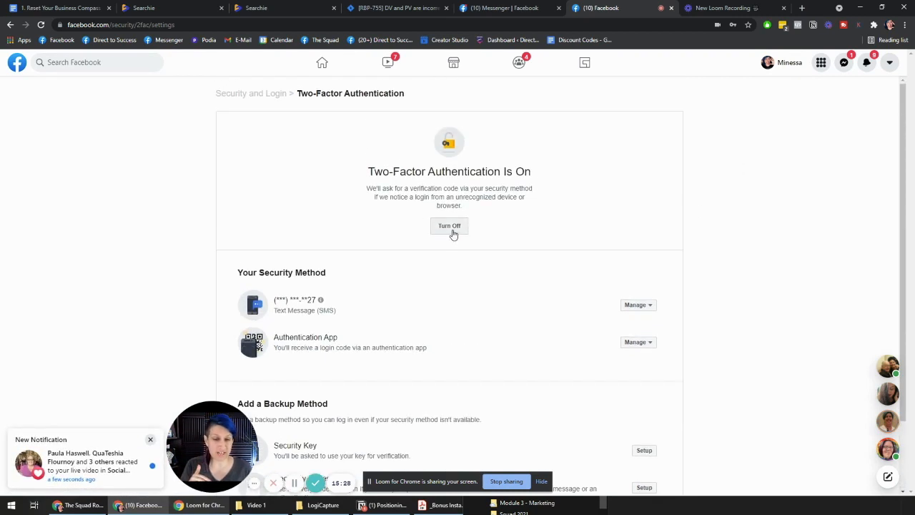